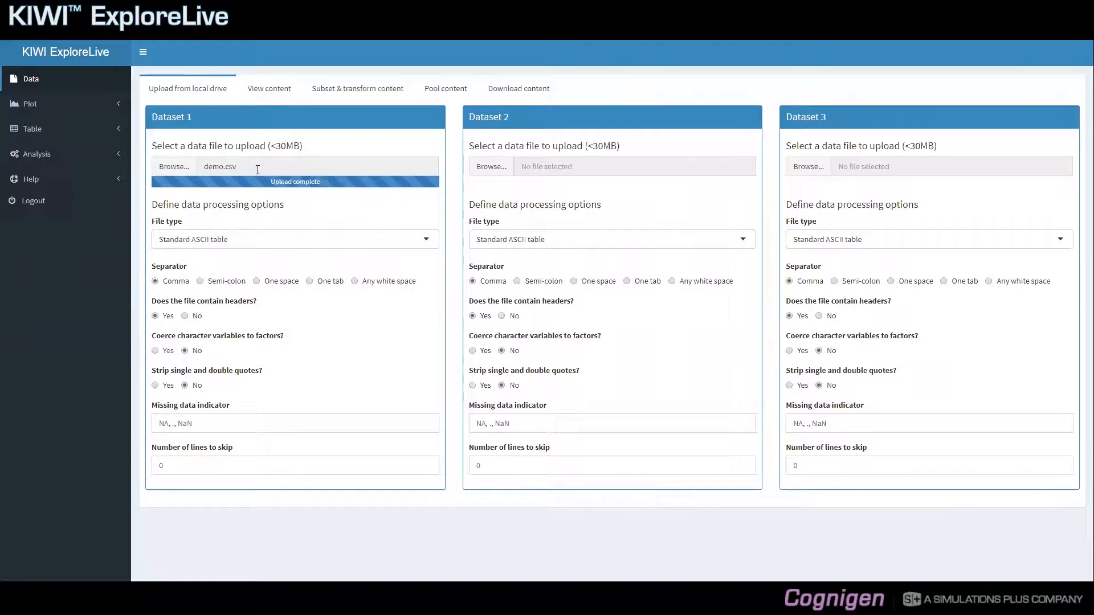
Review the subset and transformation settings of Modified dataset 1 and Modified dataset 2
click(355, 90)
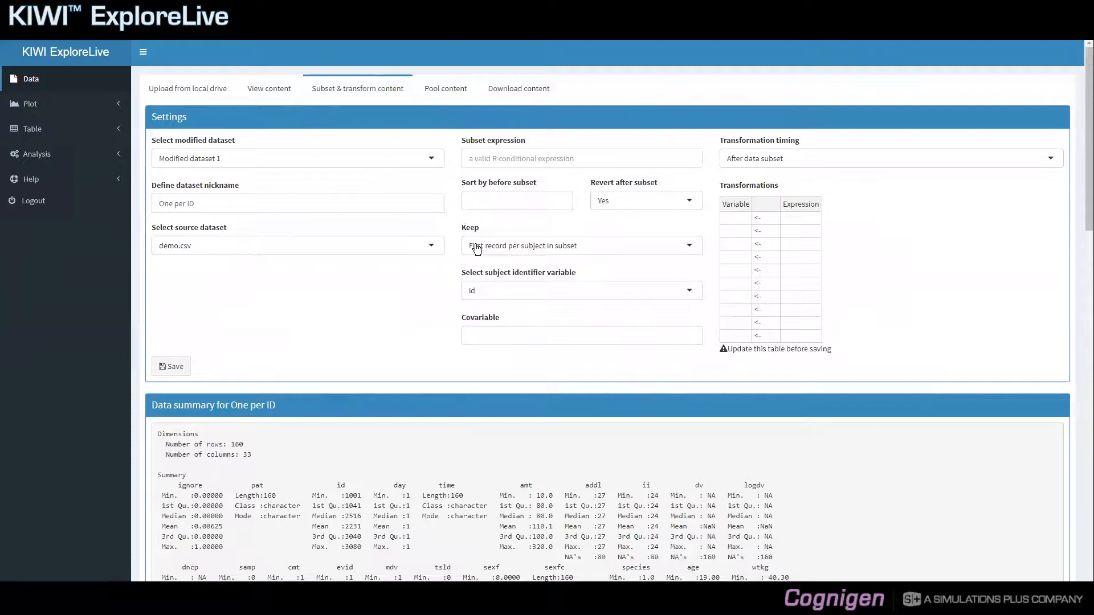
click(342, 163)
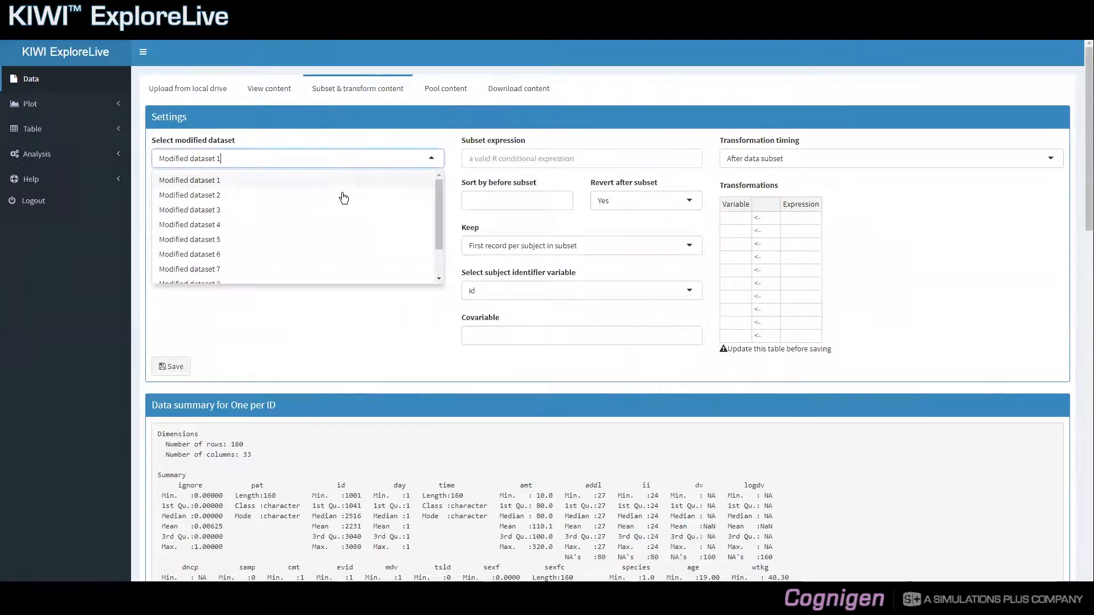
click(344, 198)
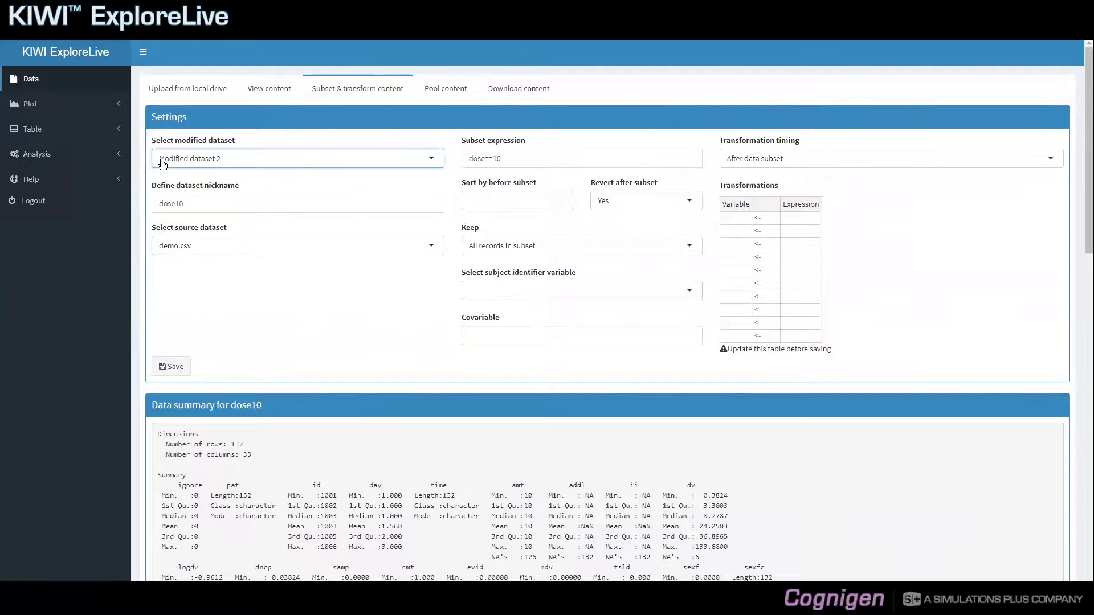
Start a boxplot that uses the One per ID dataset
click(97, 109)
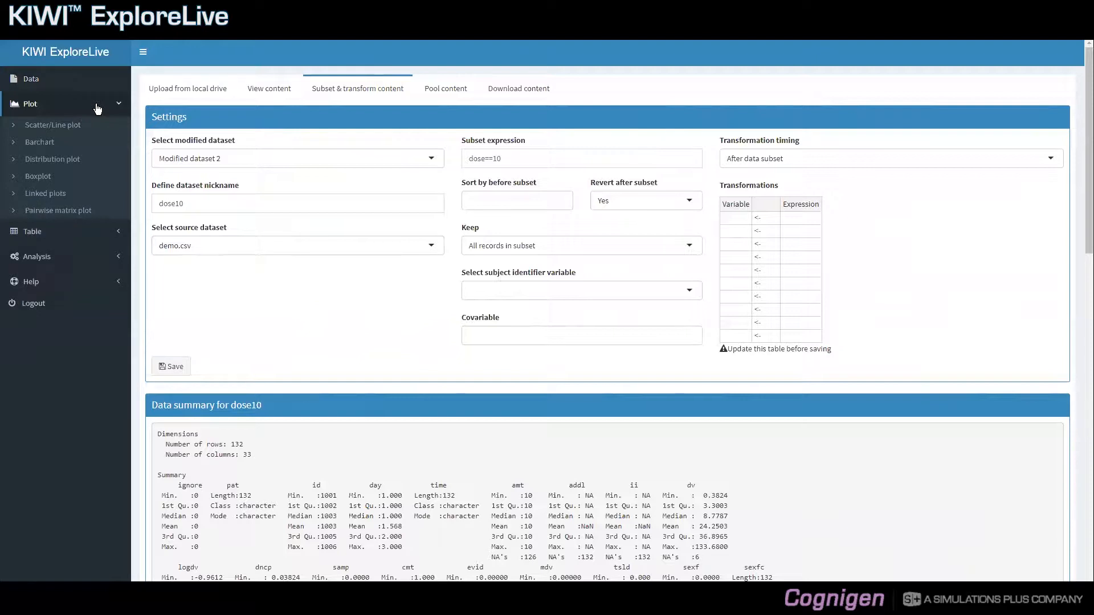
click(81, 179)
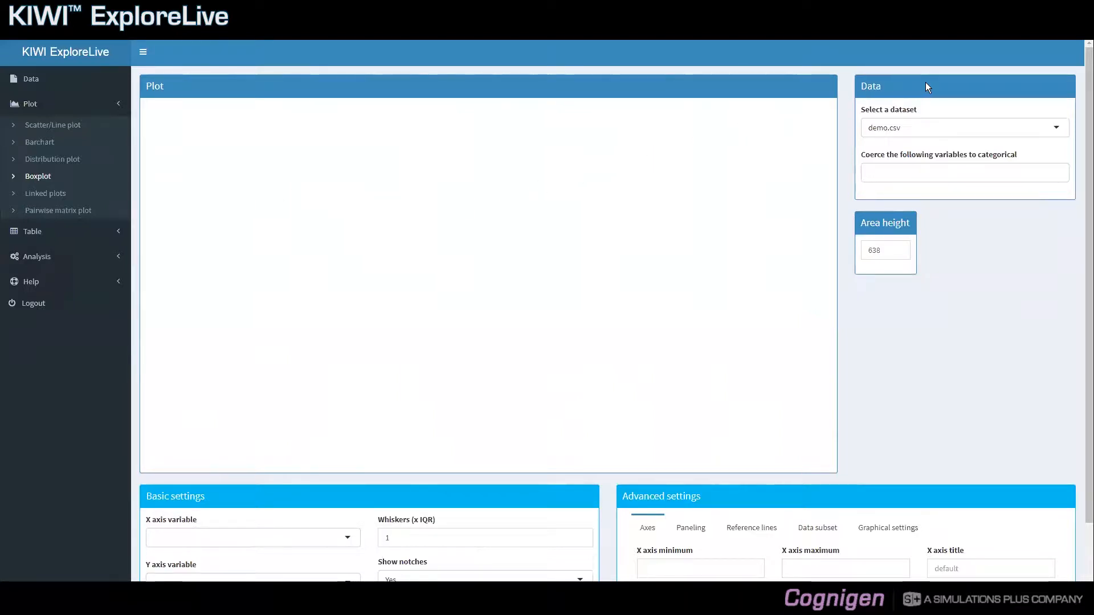
click(929, 130)
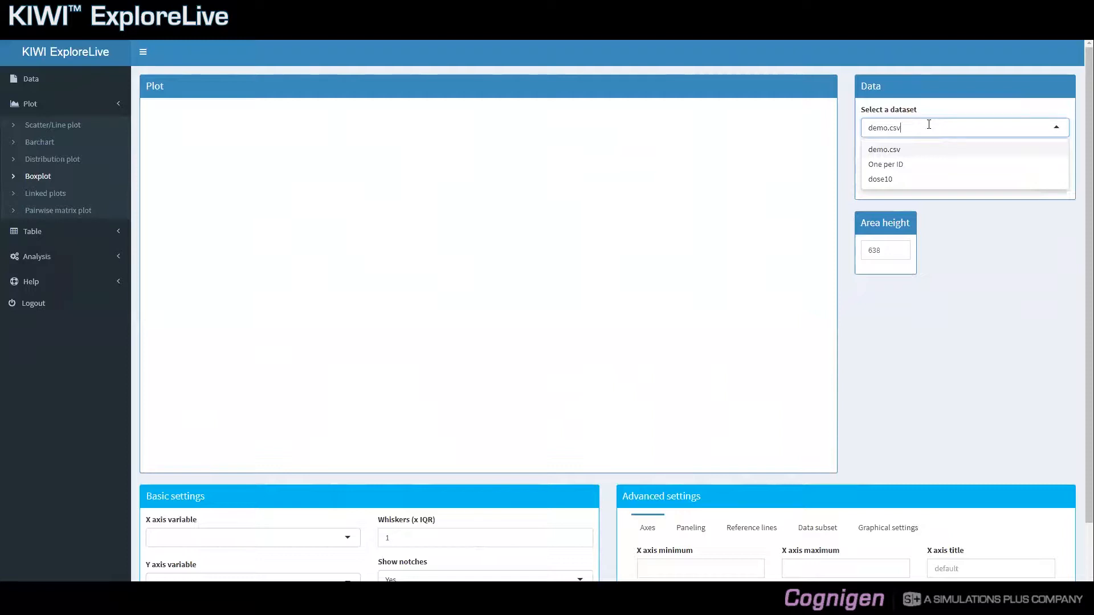
click(880, 167)
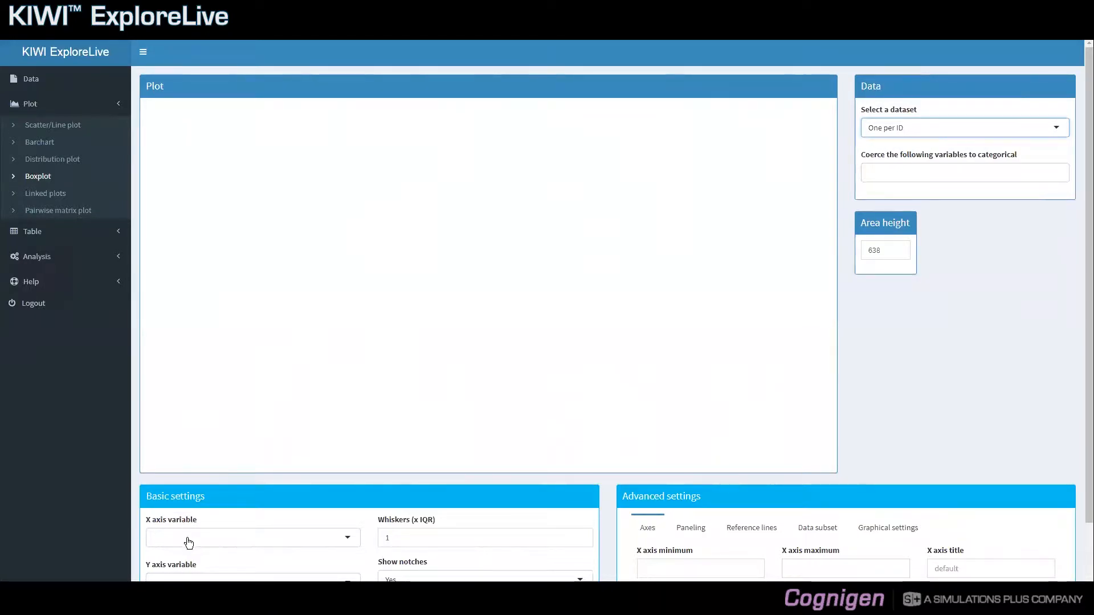
Assign wtkg as the boxplot's Y axis variable and studyc as its X axis variable
click(194, 579)
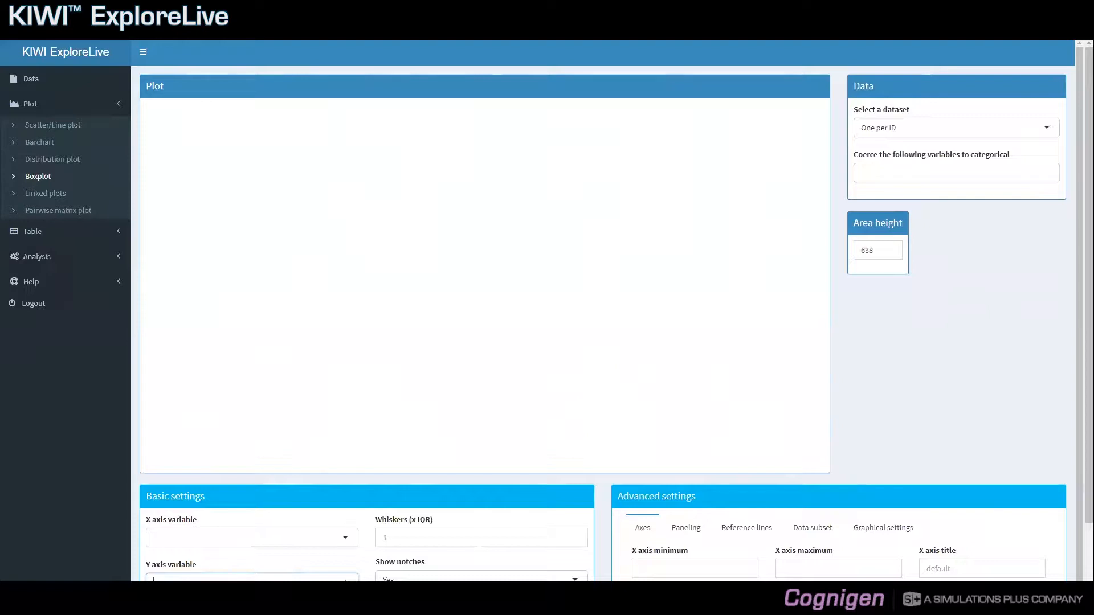
click(194, 605)
key(BackSpace)
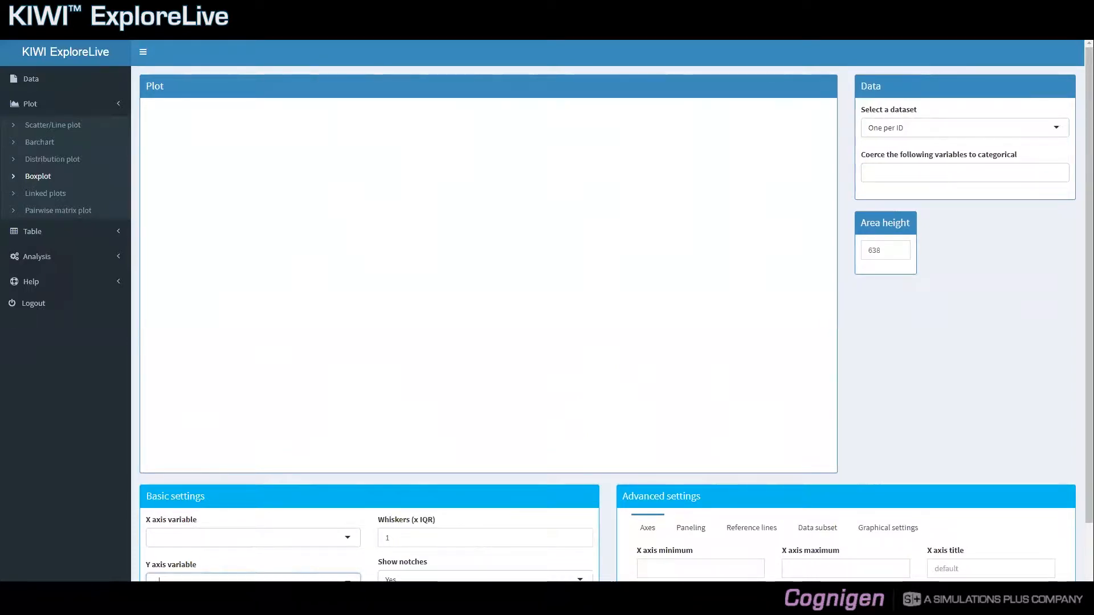
text(ethn)
key(Return)
click(225, 541)
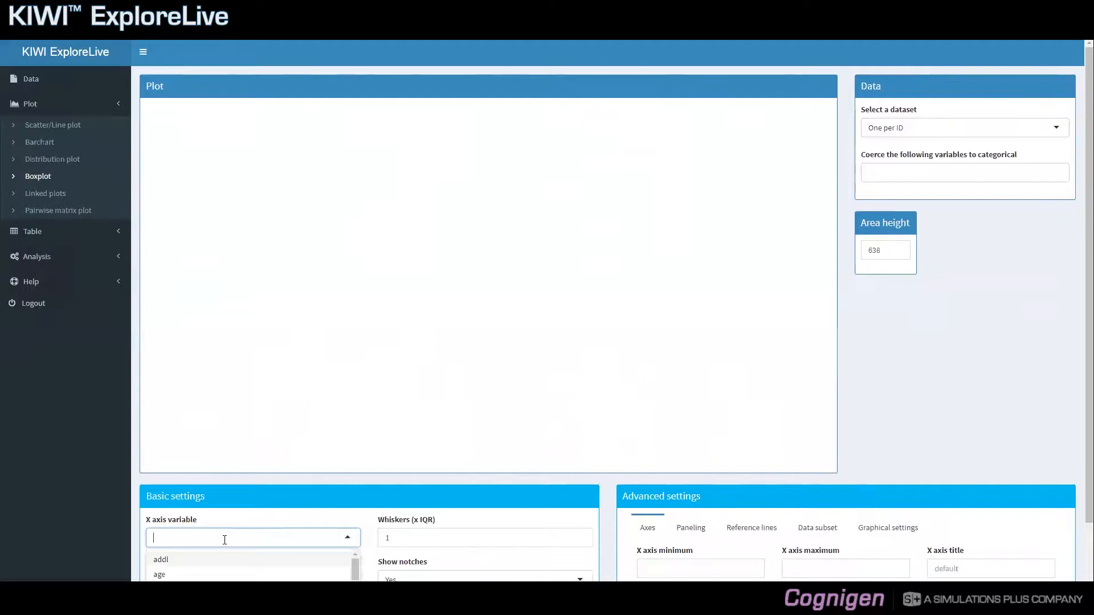
text(stu)
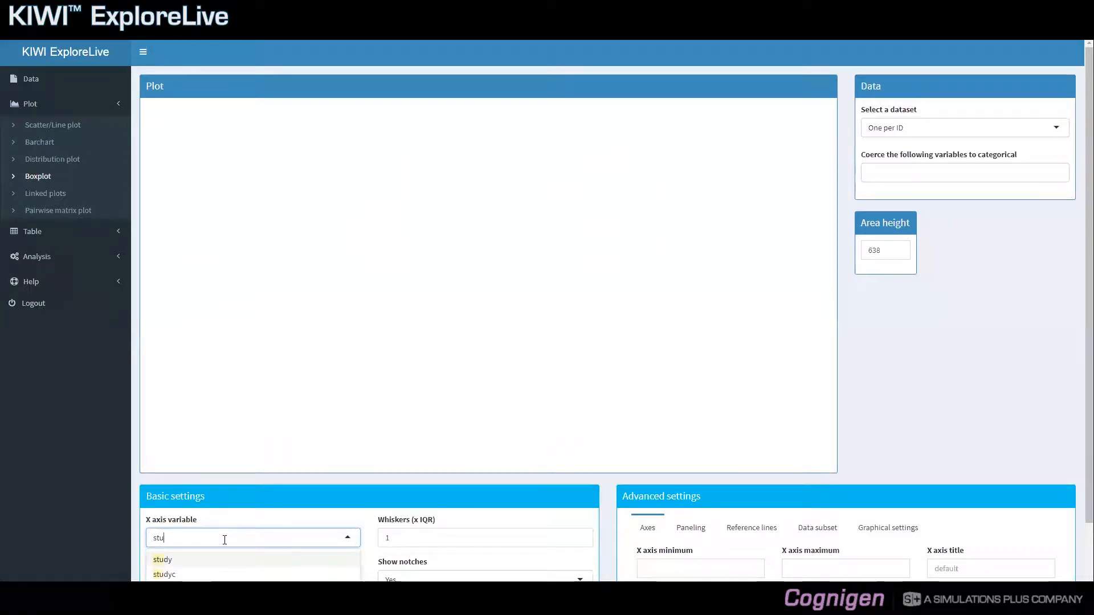
key(Down)
key(Return)
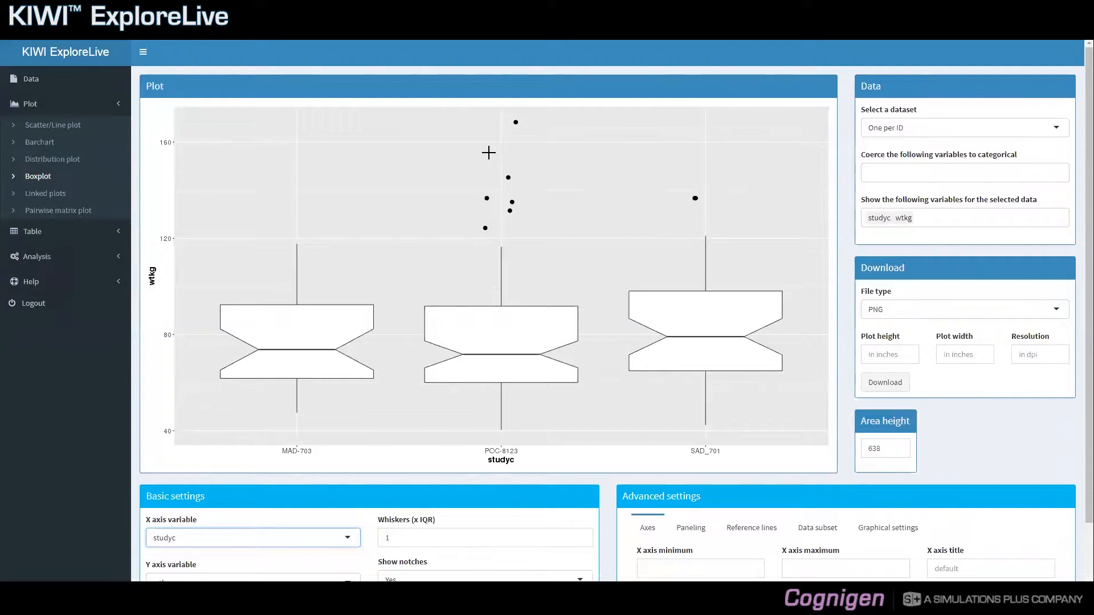
Extend the boxplot whiskers to 1.5 times the IQR and turn off the notches
scroll(489, 162, down, 3)
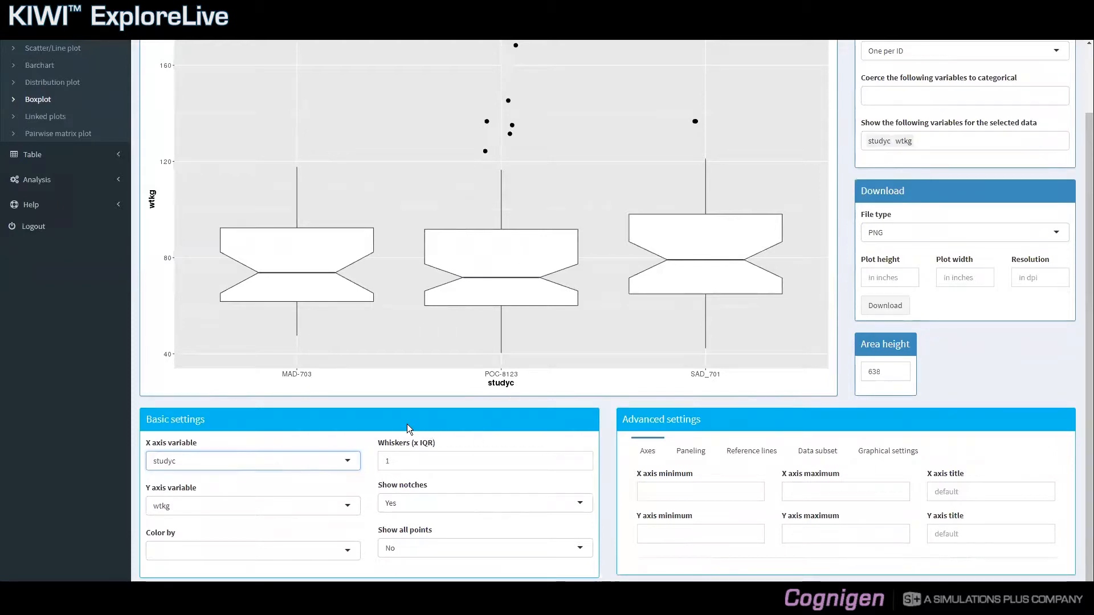
click(412, 457)
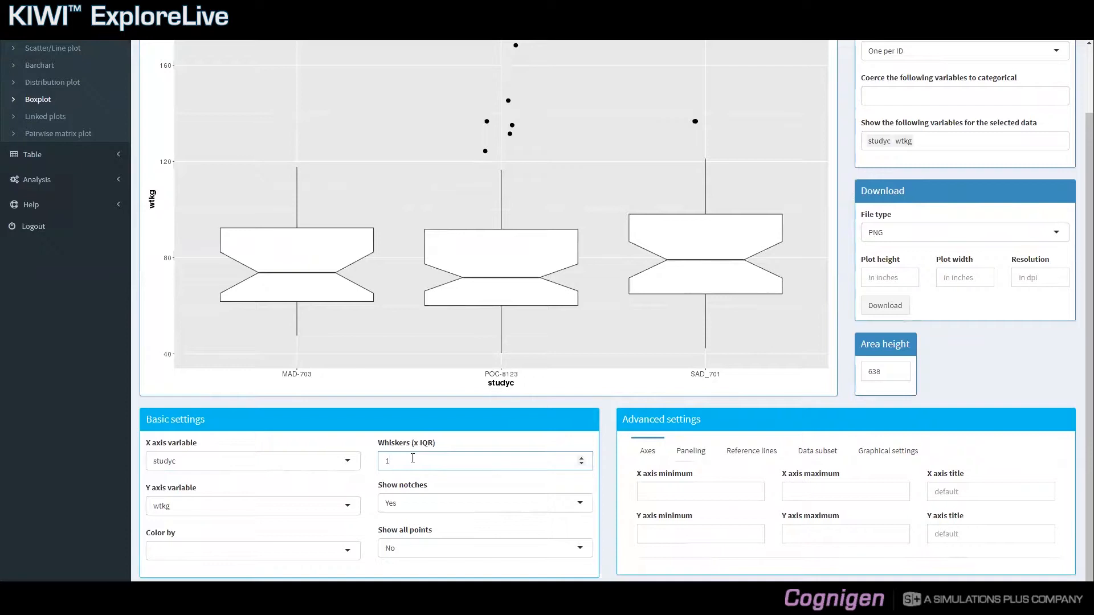
text(.5)
click(420, 503)
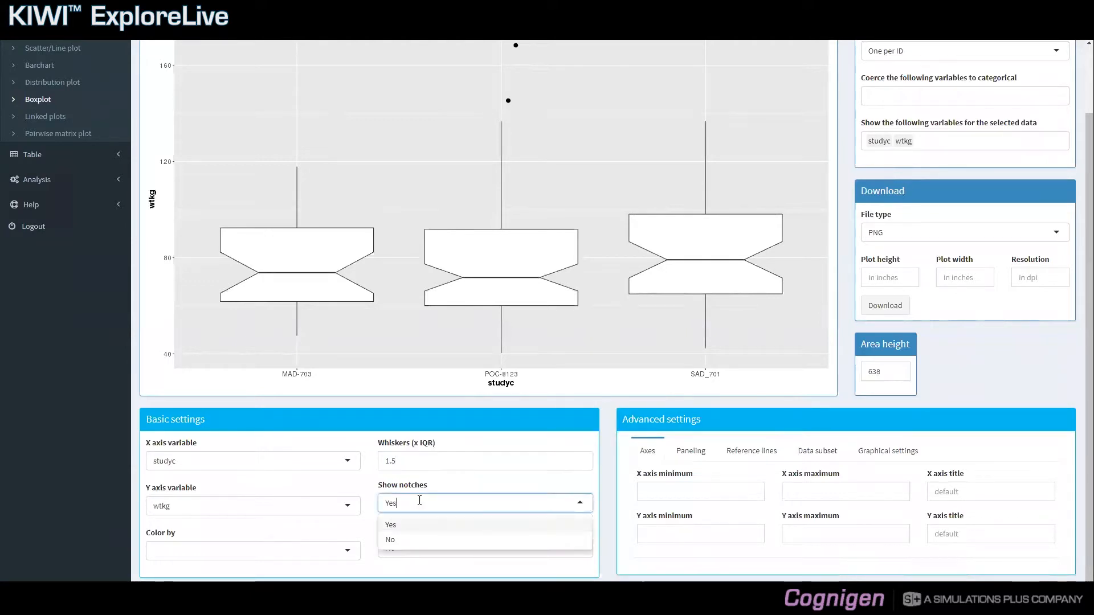
click(393, 541)
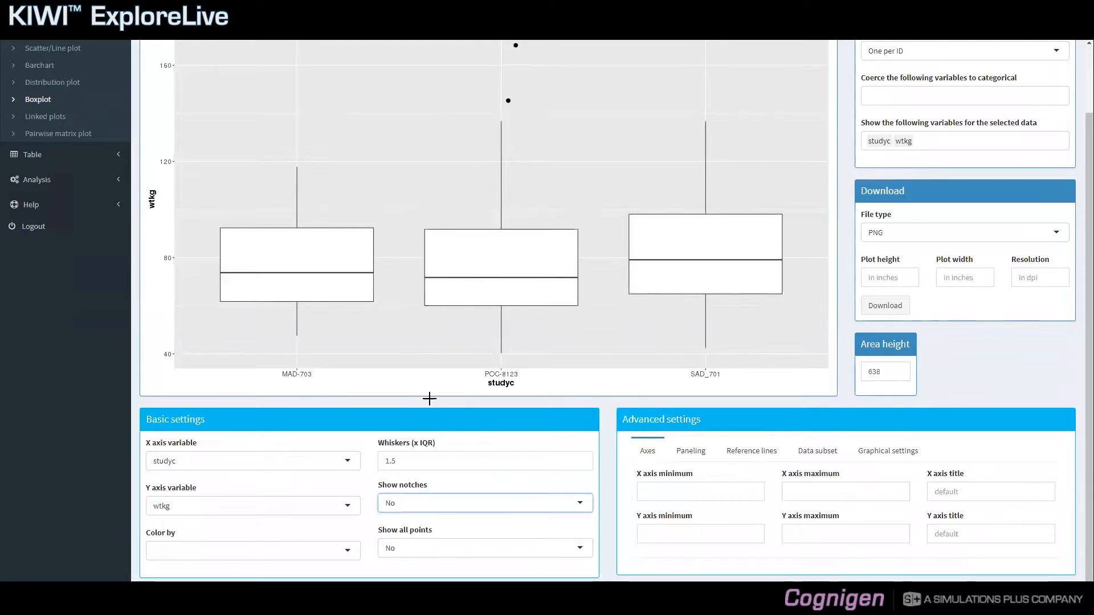
Show all data points on the boxplot and color the boxes by sexfc
click(427, 548)
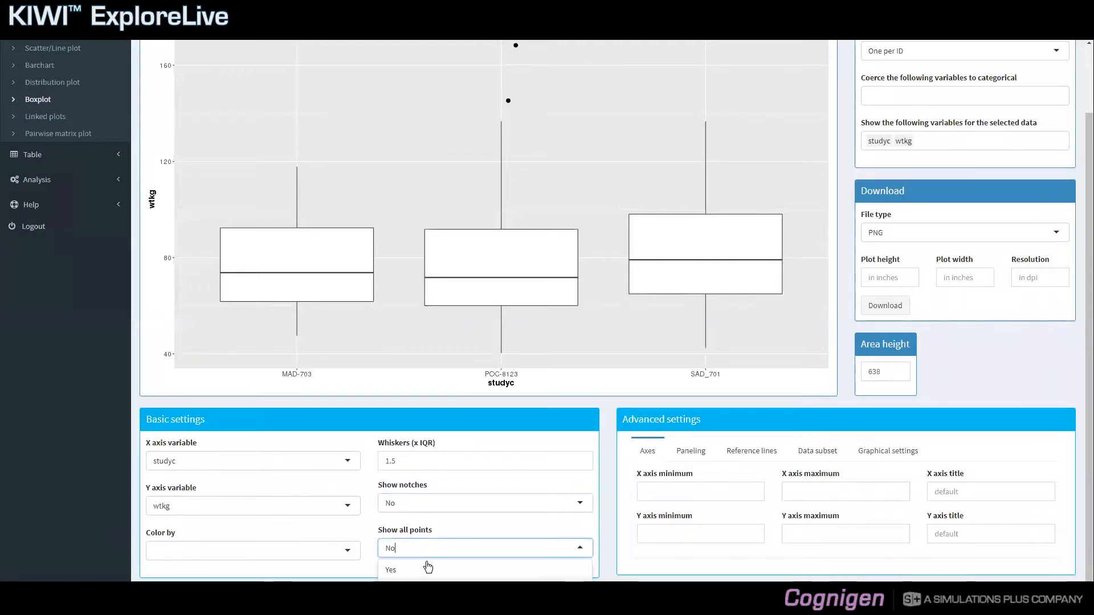
click(426, 569)
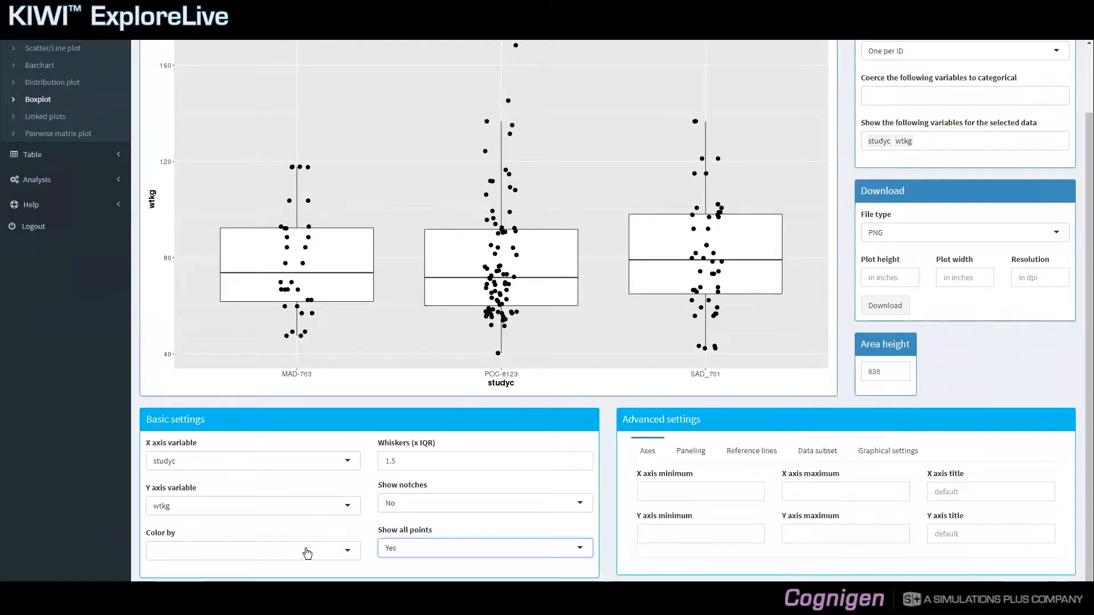
click(306, 549)
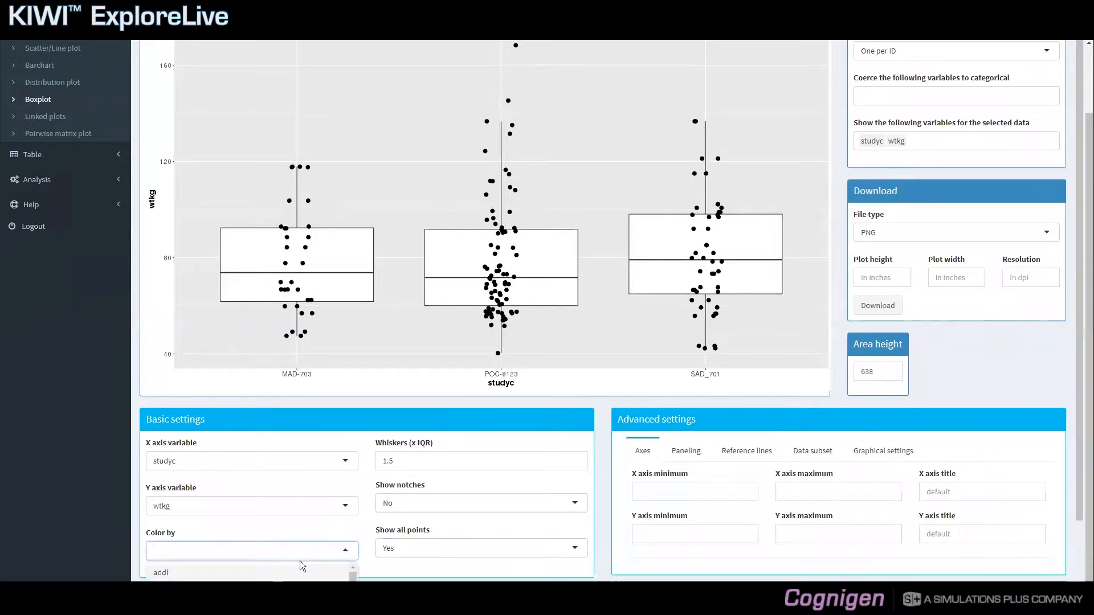
text(sexfc)
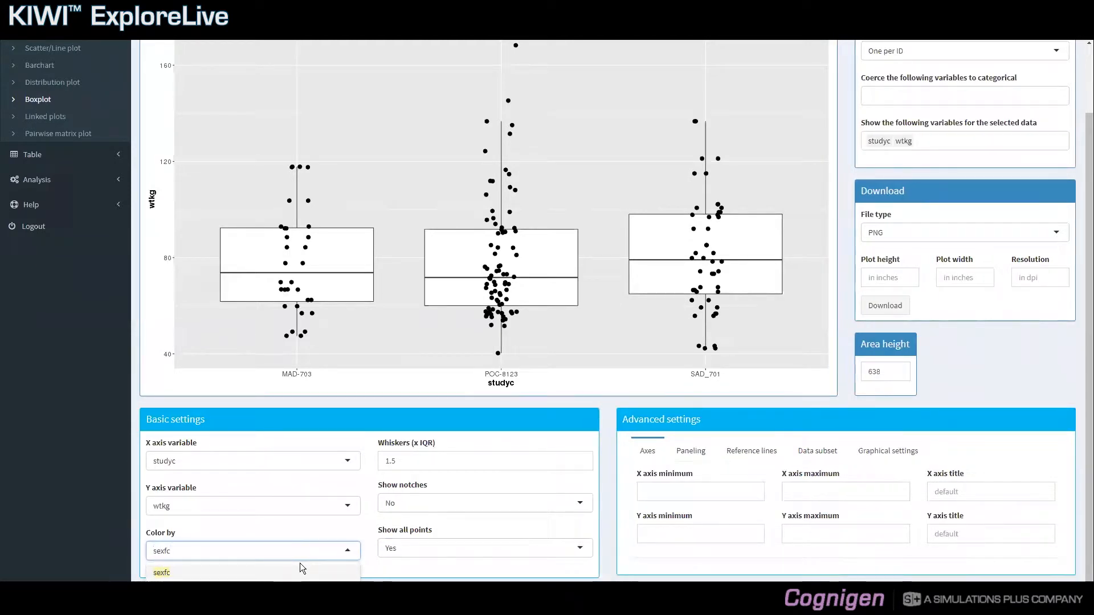
key(Return)
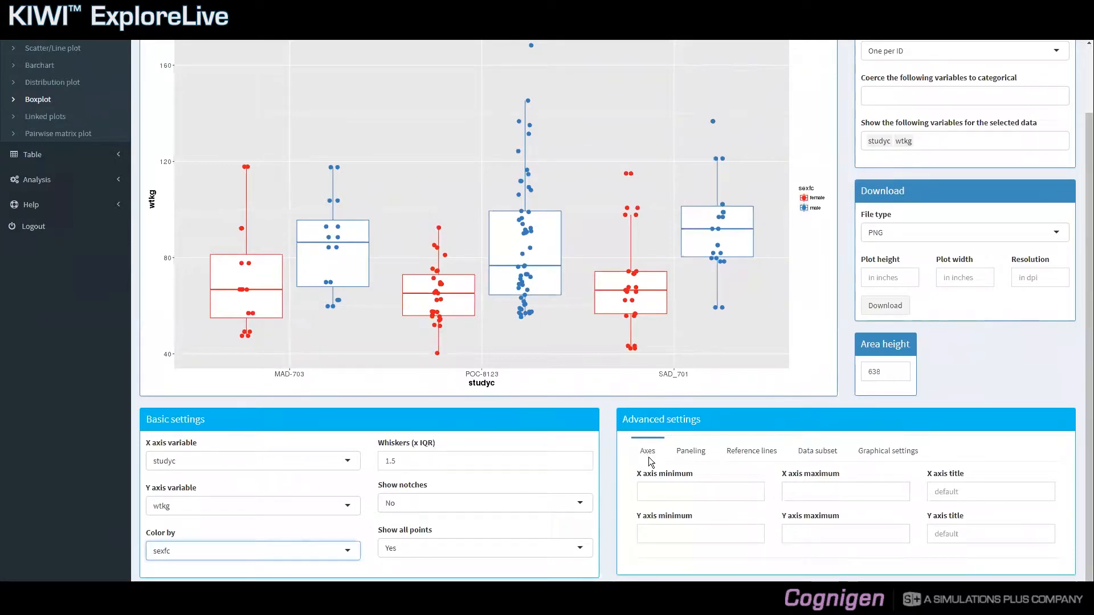
Title the X axis "Study" and the Y axis "Weight (kg)"
click(993, 495)
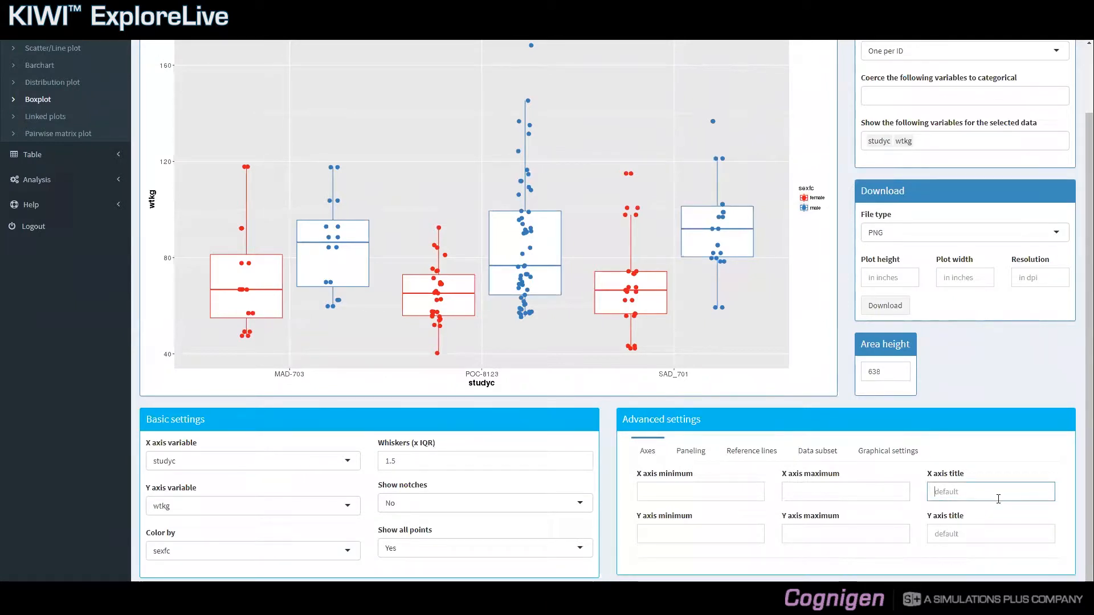
text(Study)
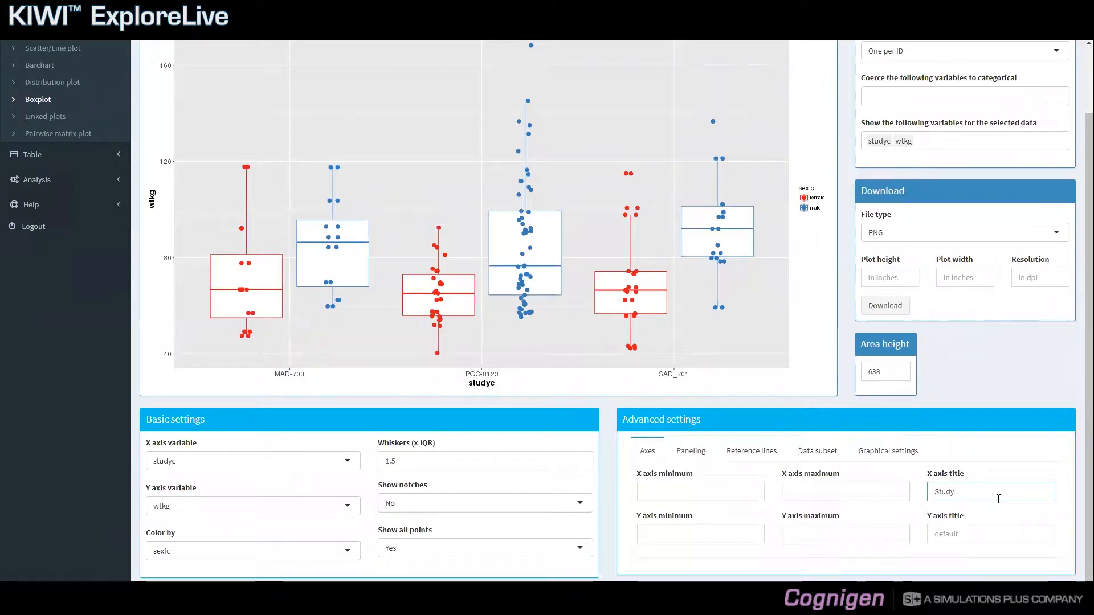
click(972, 533)
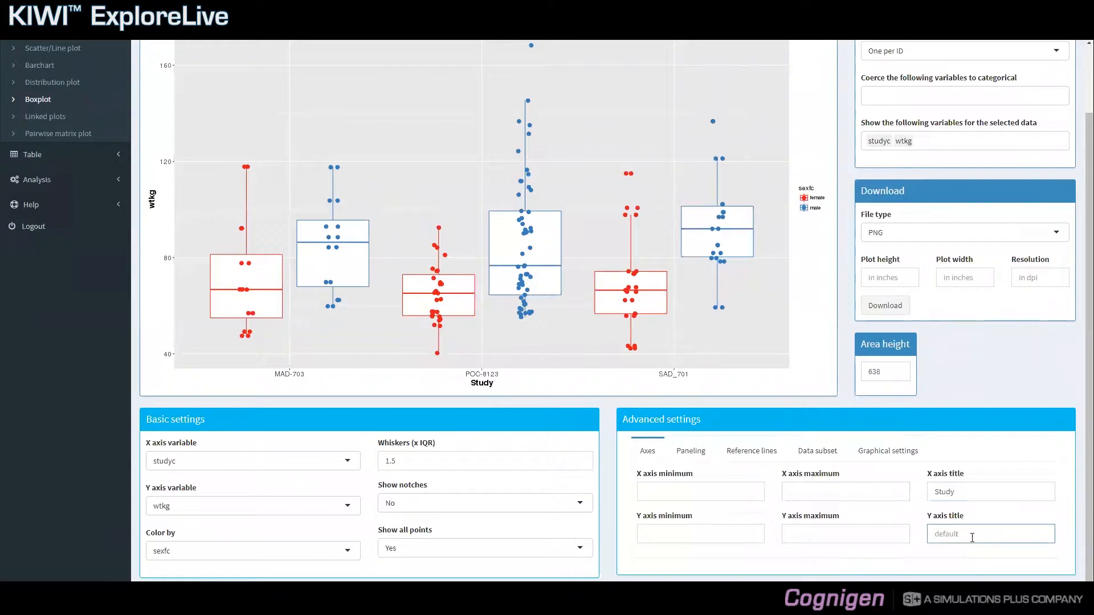
text(Weight (kg))
Limit the Y axis to a minimum of 50 and a maximum of 100
click(666, 530)
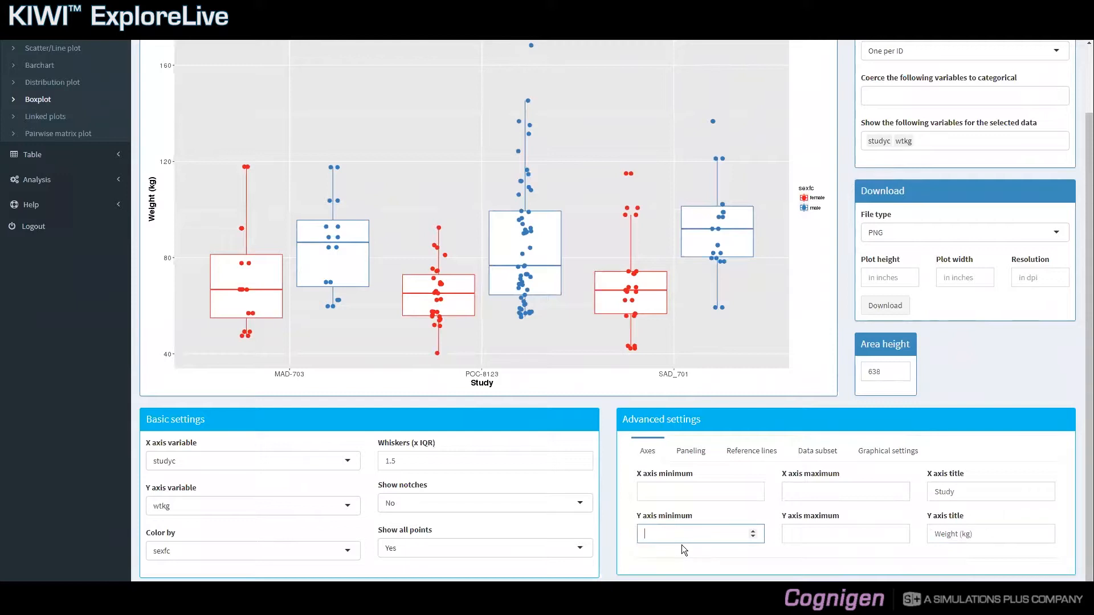
text(50)
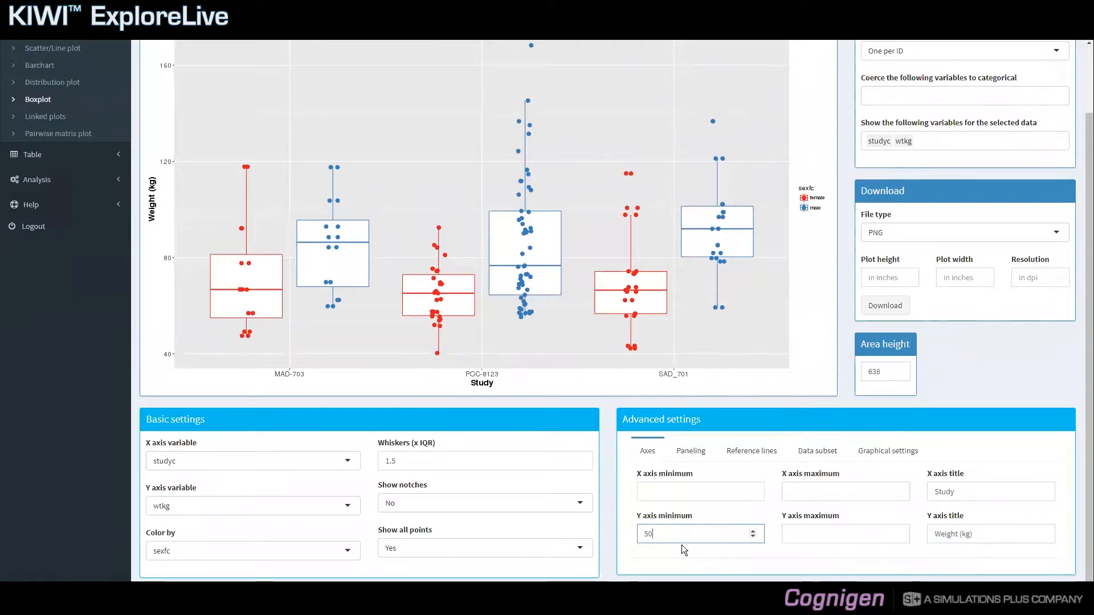
key(Tab)
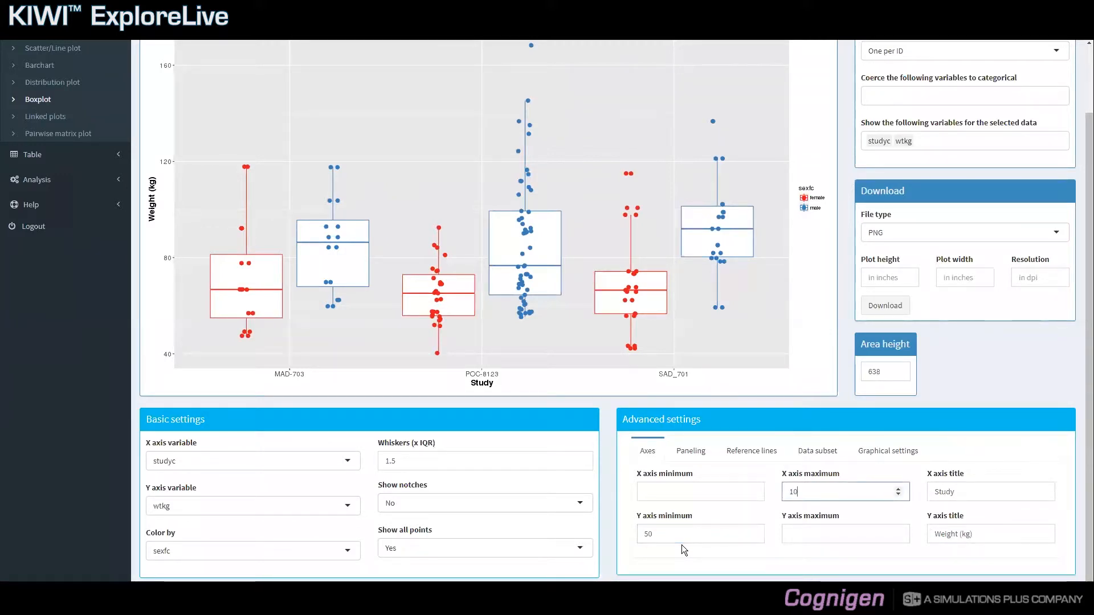
key(Tab)
text(100)
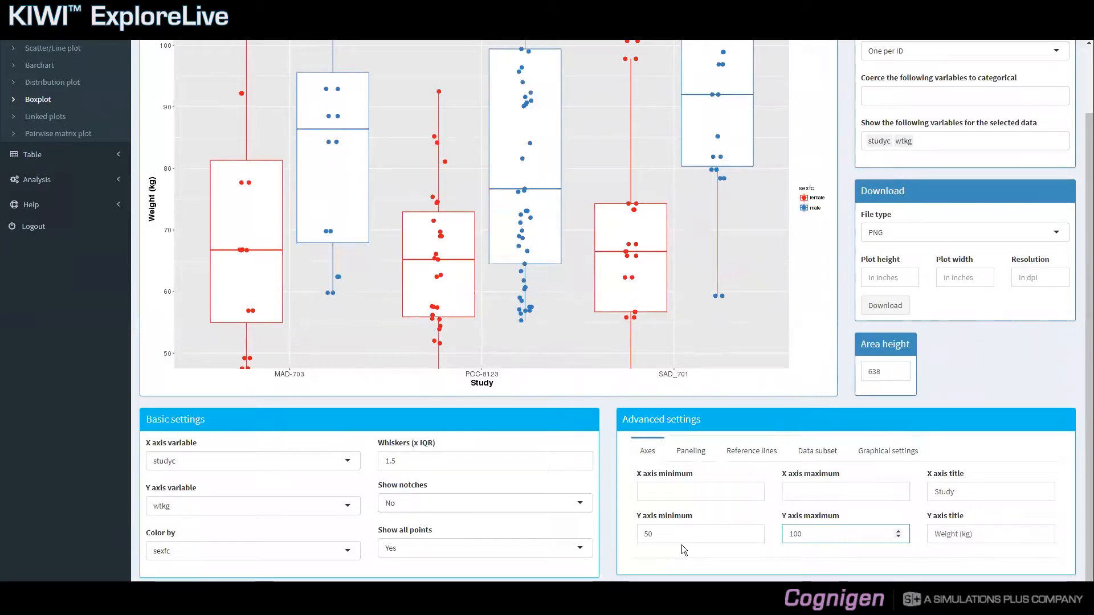
Add horizontal reference lines to the boxplot at 55, 70 and 85
scroll(357, 279, up, 1)
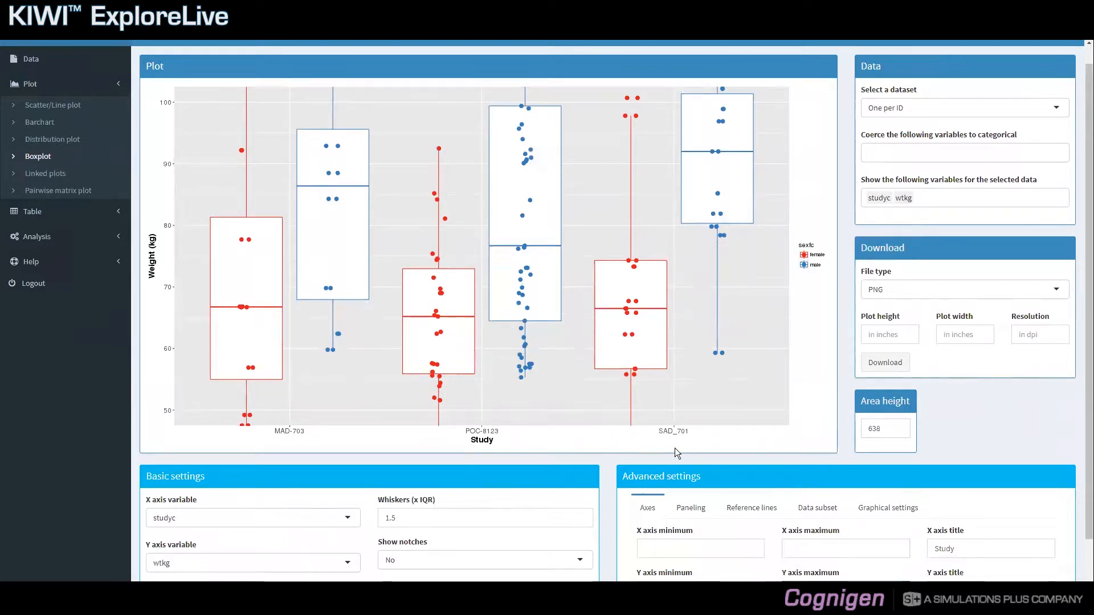
click(743, 508)
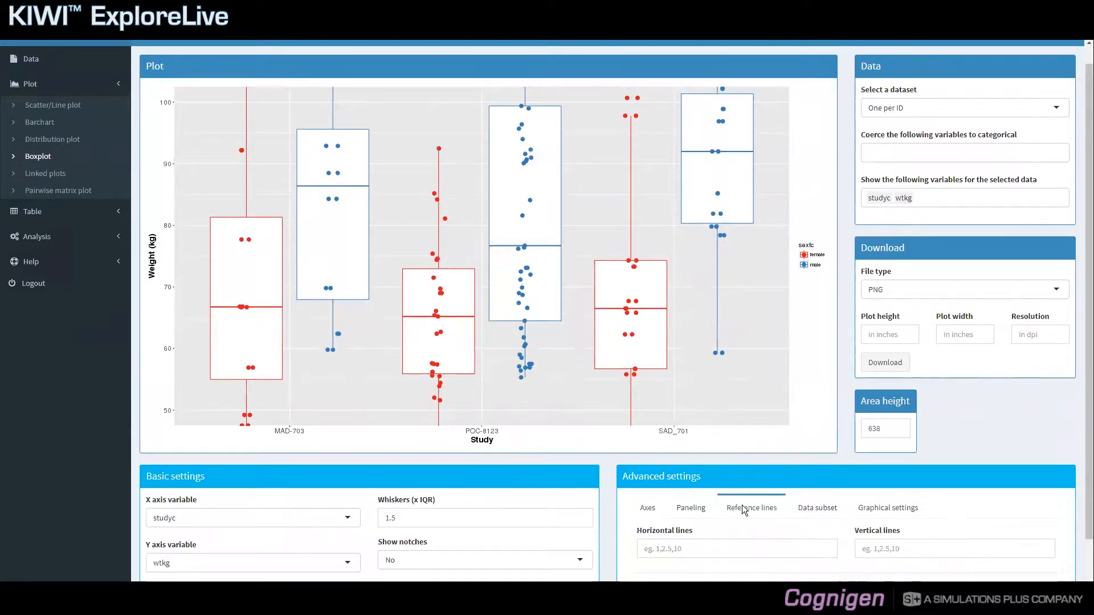
click(725, 547)
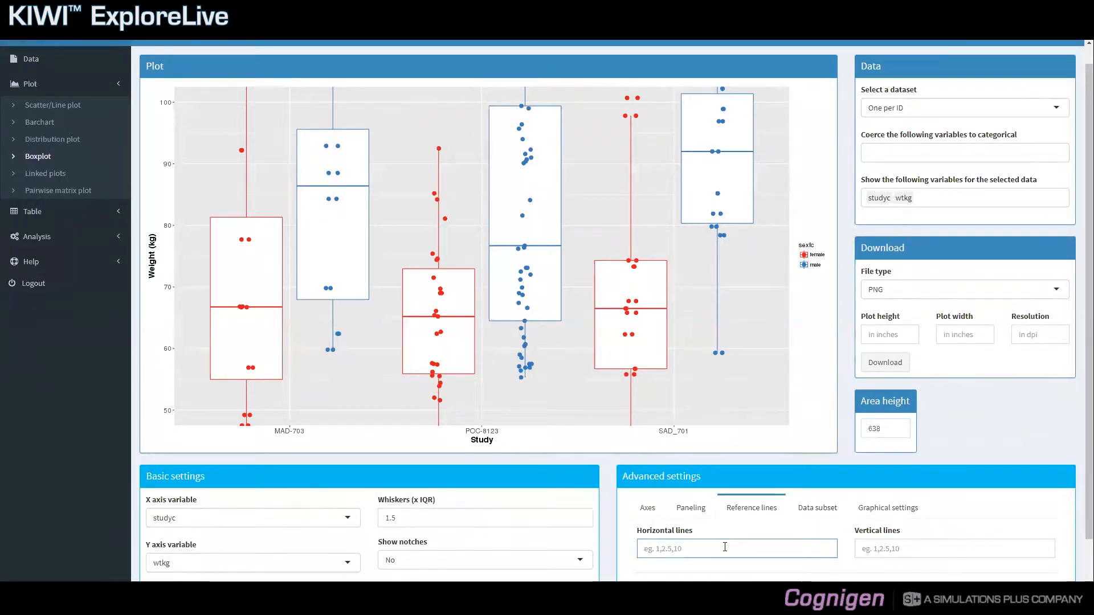
text(55)
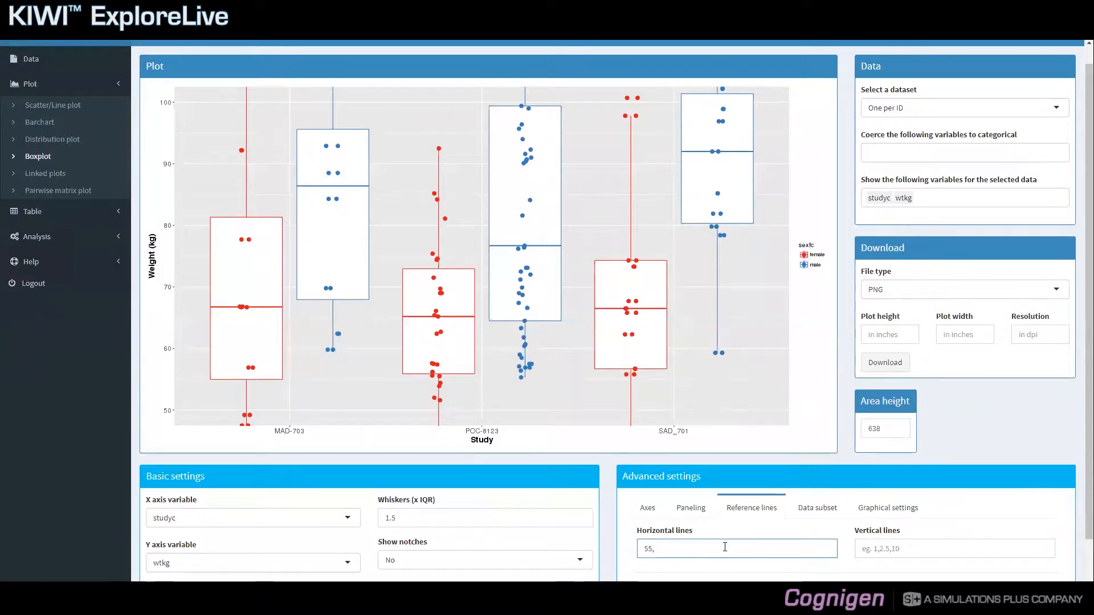
text(,7)
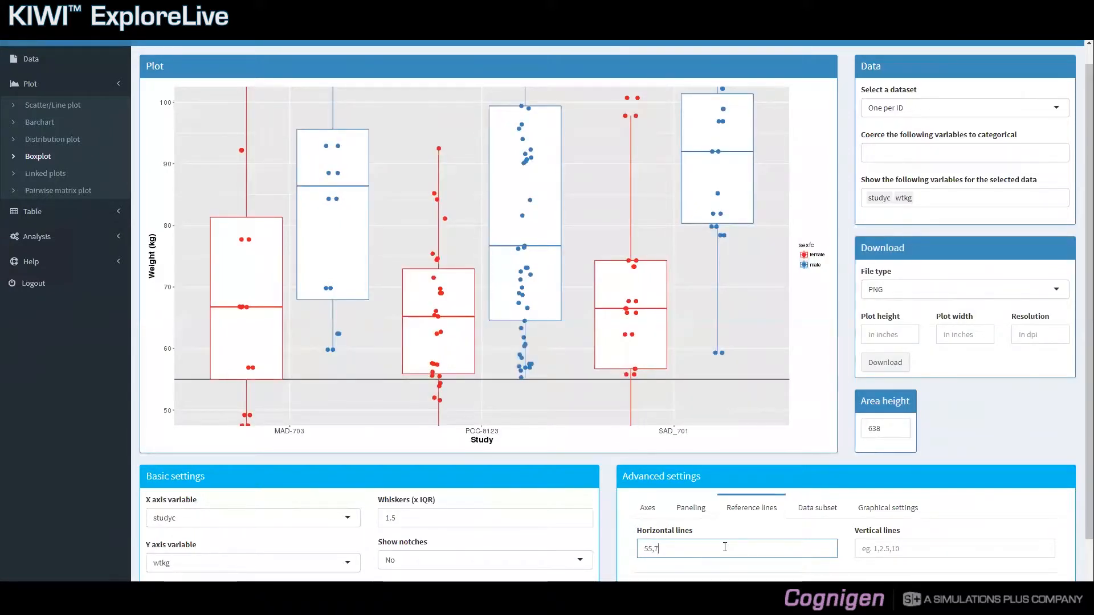
text(0,85)
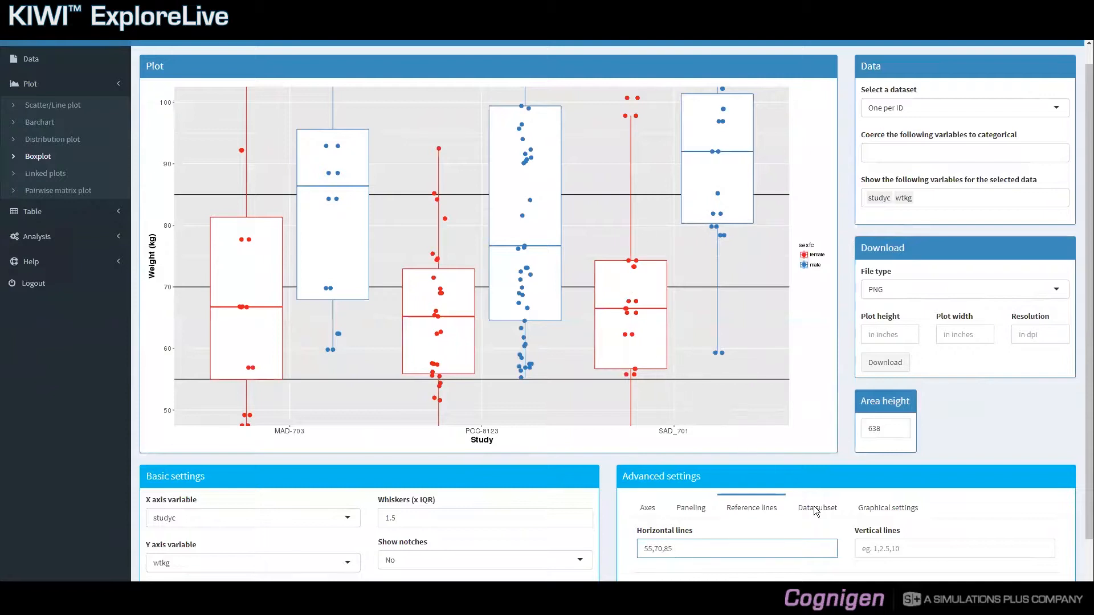
click(863, 544)
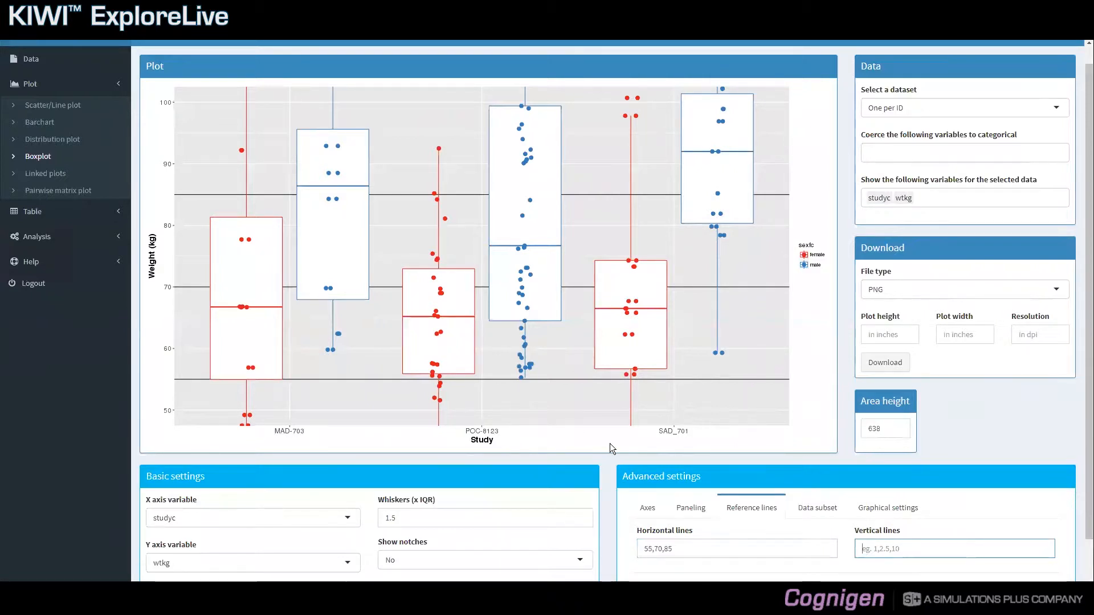
Try to add a vertical reference line at 50 to the weight-by-study boxplot, and clear the value again
text(50)
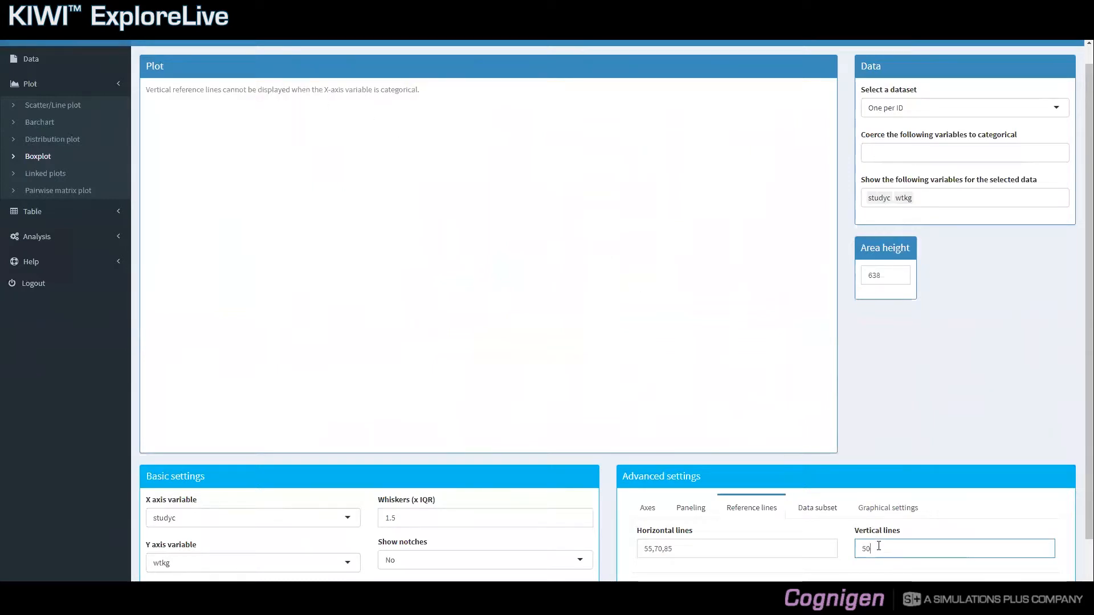
key(BackSpace)
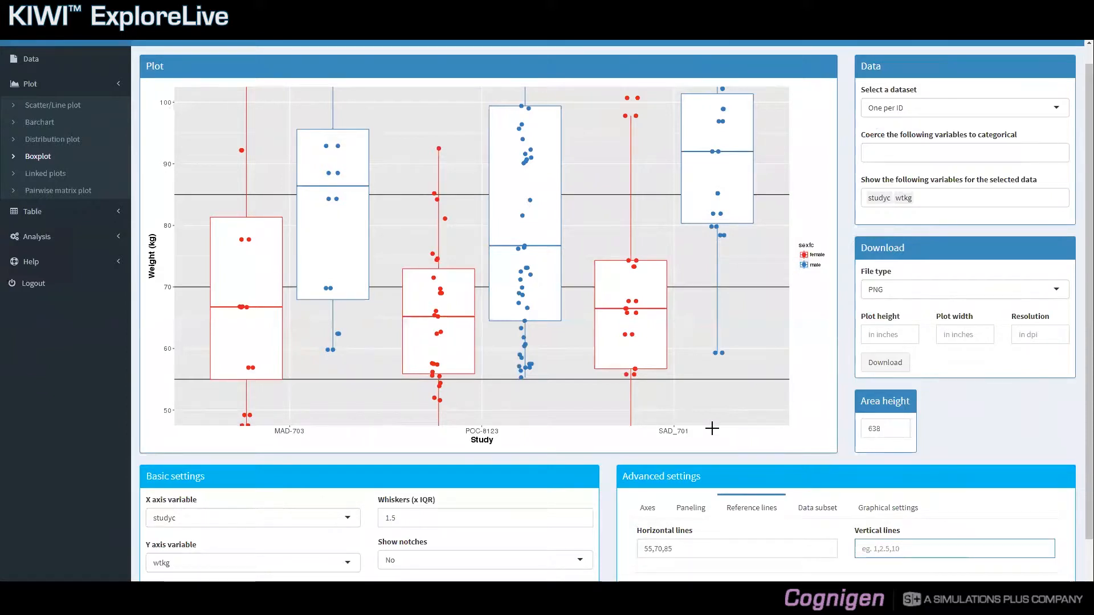
Switch to the dose10 dataset and build a boxplot with tsfd on the X axis and dv on the Y axis
click(880, 111)
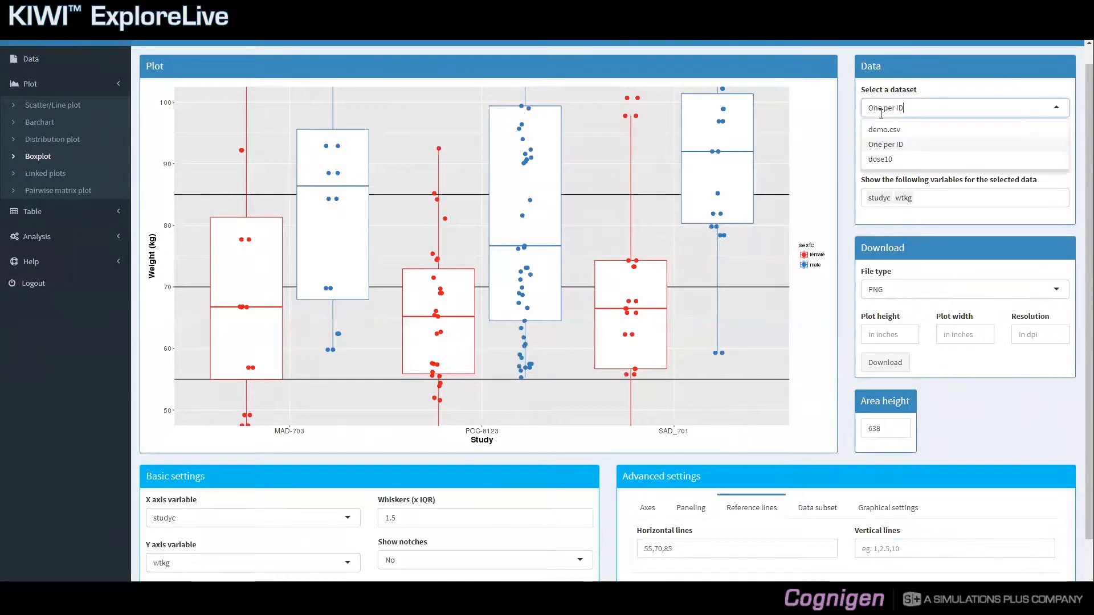
click(880, 161)
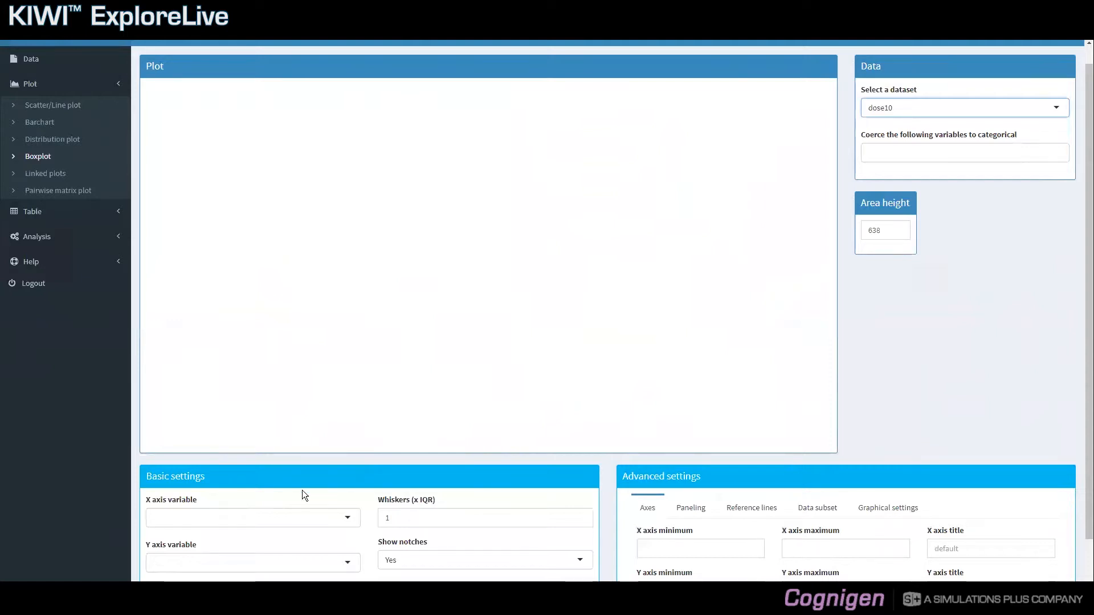
click(278, 517)
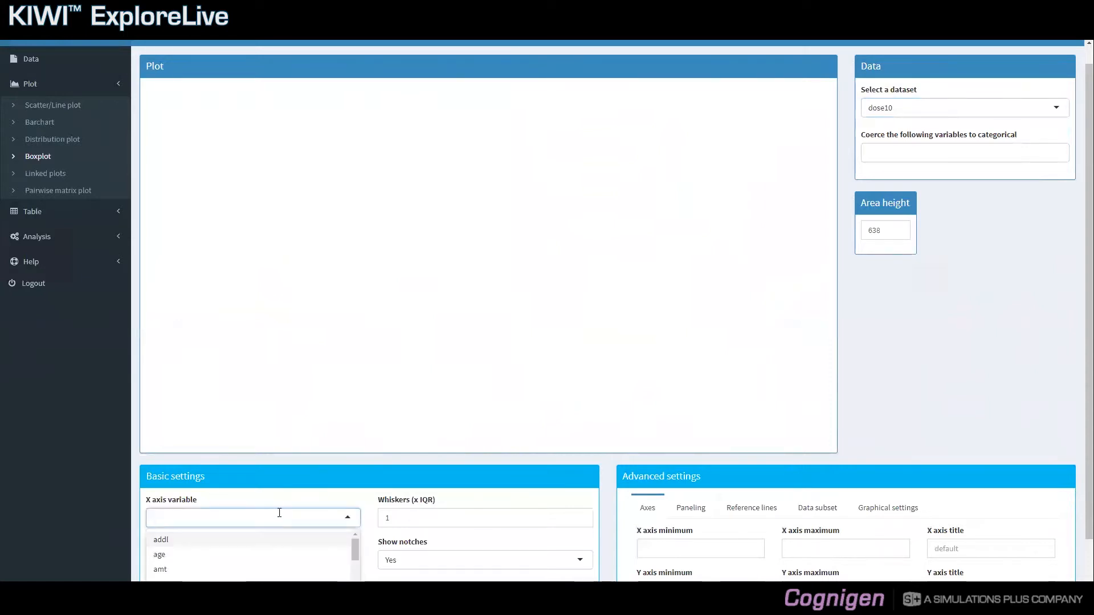
text(tsf)
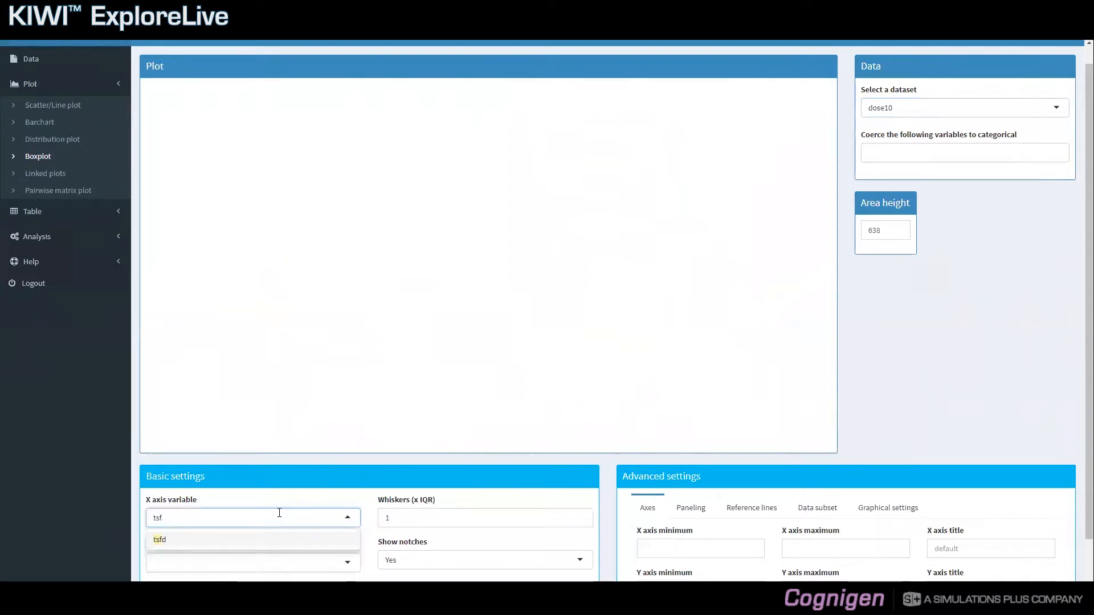
text(d)
key(Return)
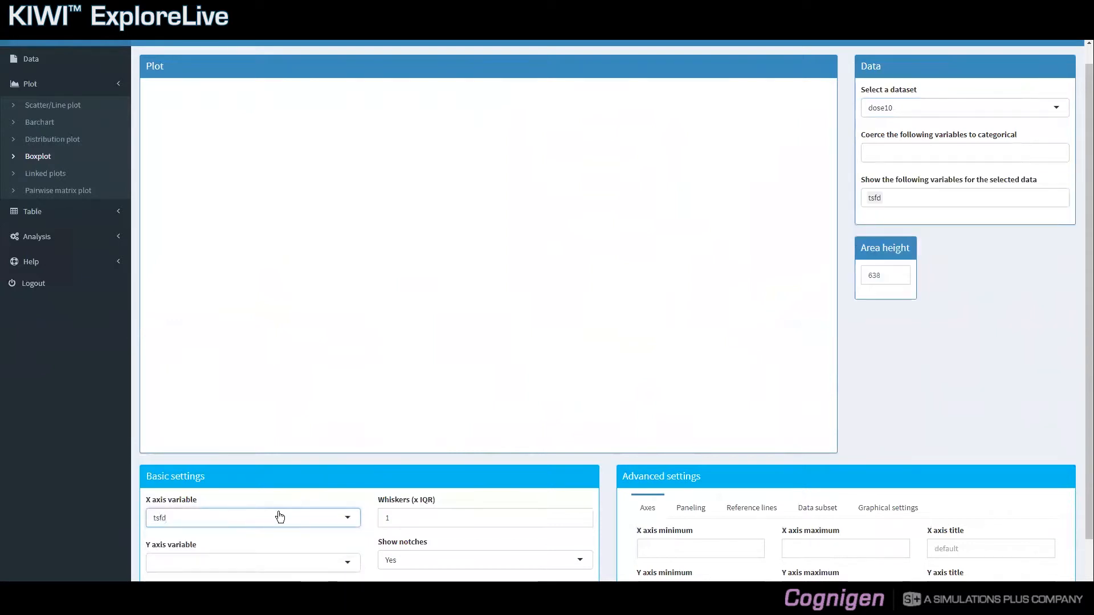
click(259, 568)
text(dv)
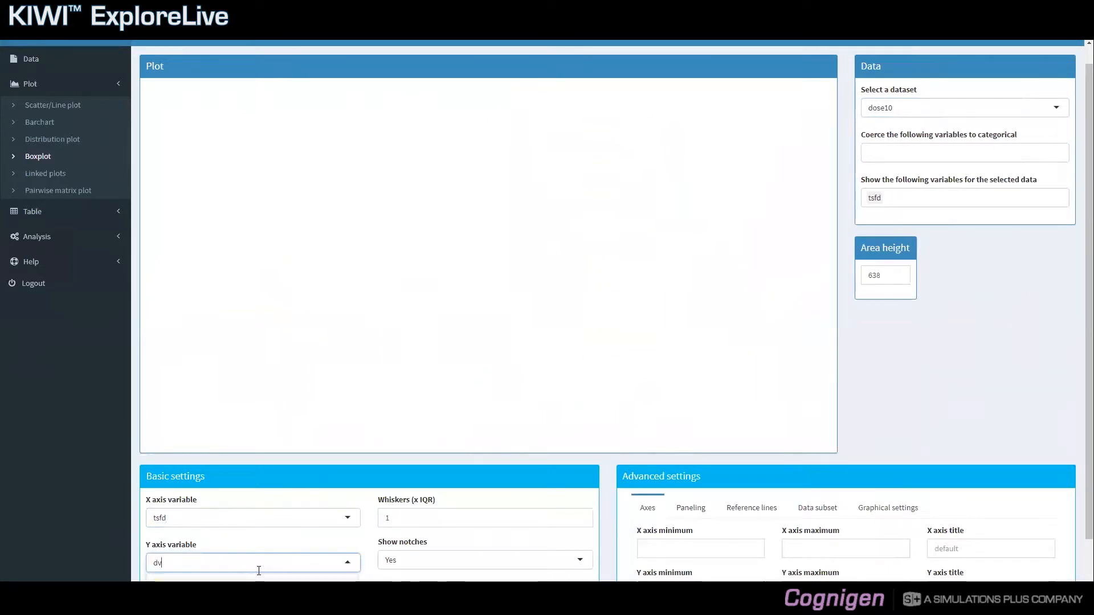
key(Return)
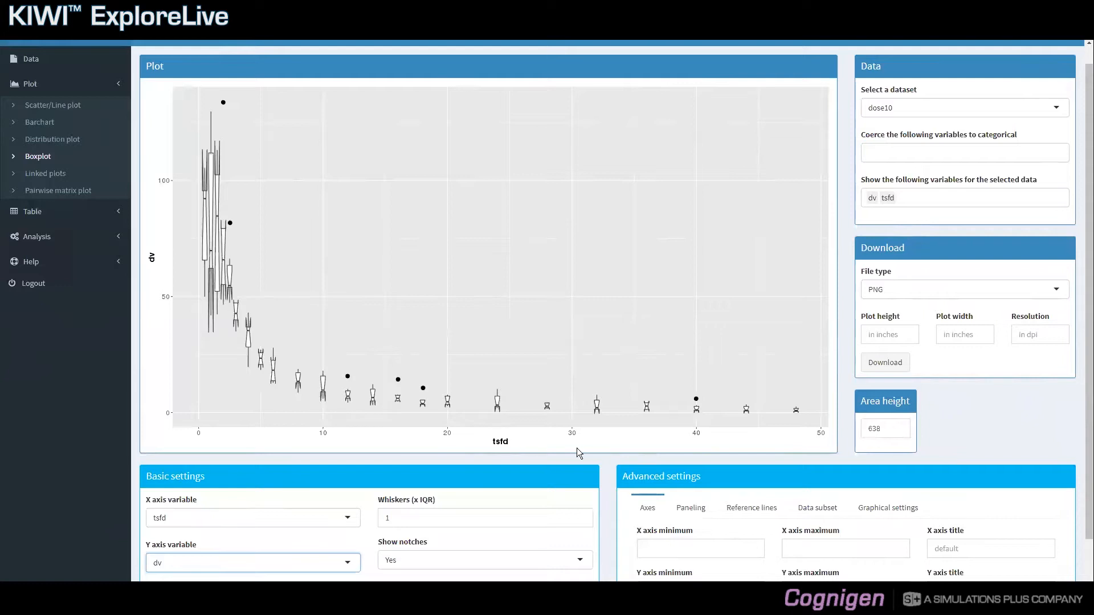
Limit the X axis of the dv by tsfd boxplot to a minimum of 0 and a maximum of 10
click(682, 548)
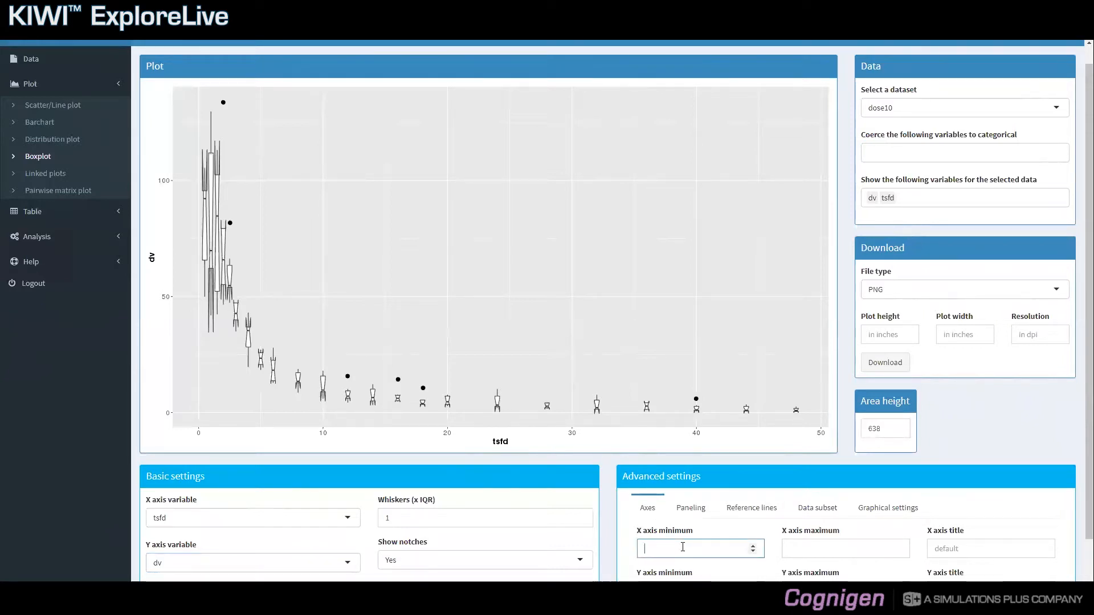
text(0)
key(Tab)
key(Tab)
text(10)
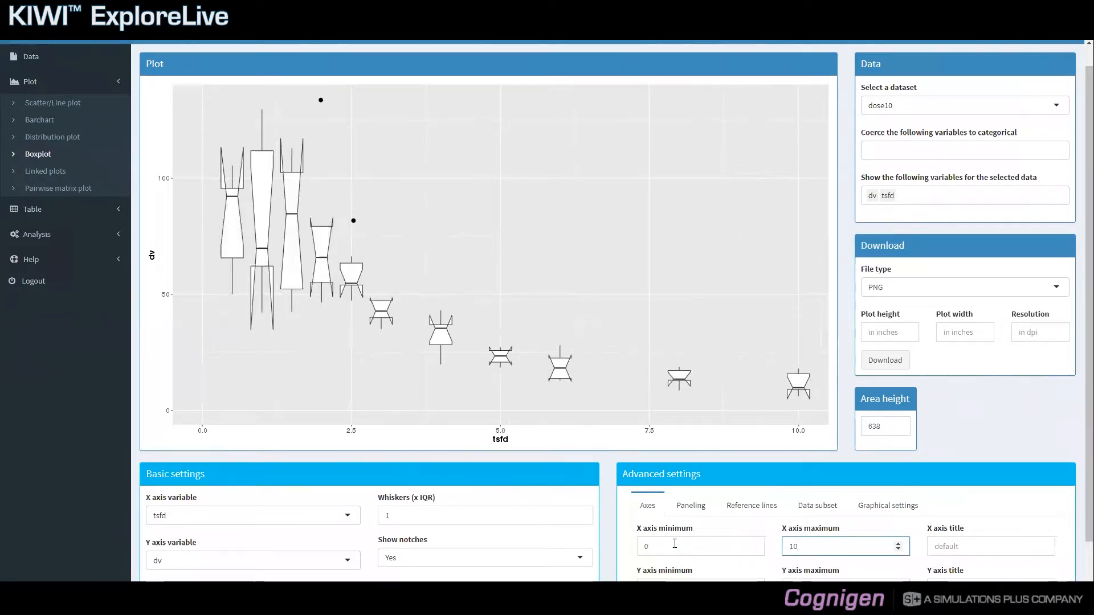
Add a vertical reference line at 7 to the dv by tsfd boxplot and remove it again
click(772, 509)
click(868, 542)
text(7)
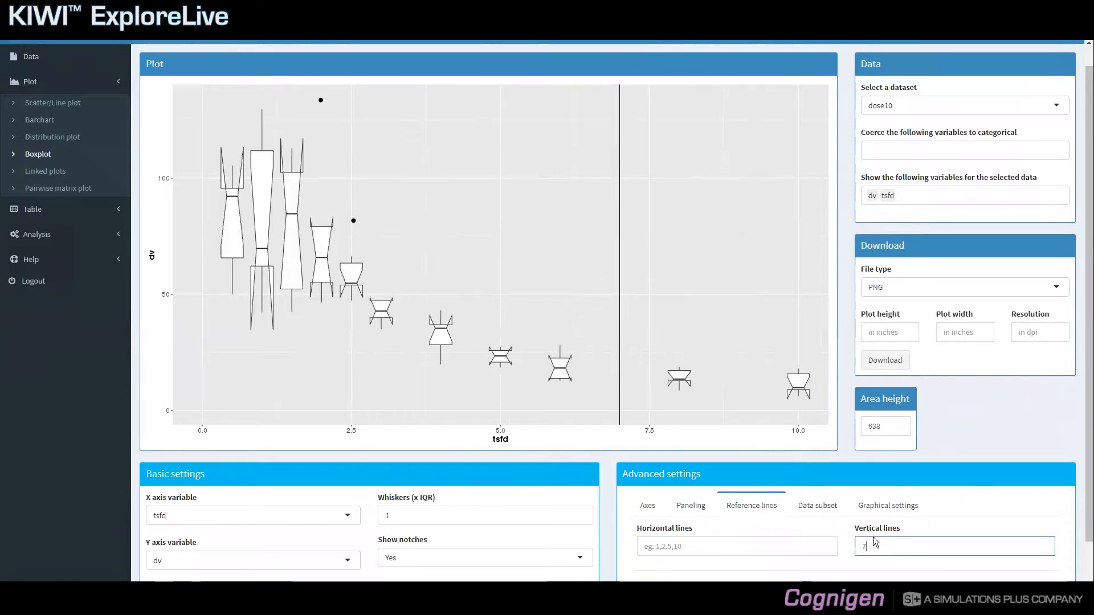
key(BackSpace)
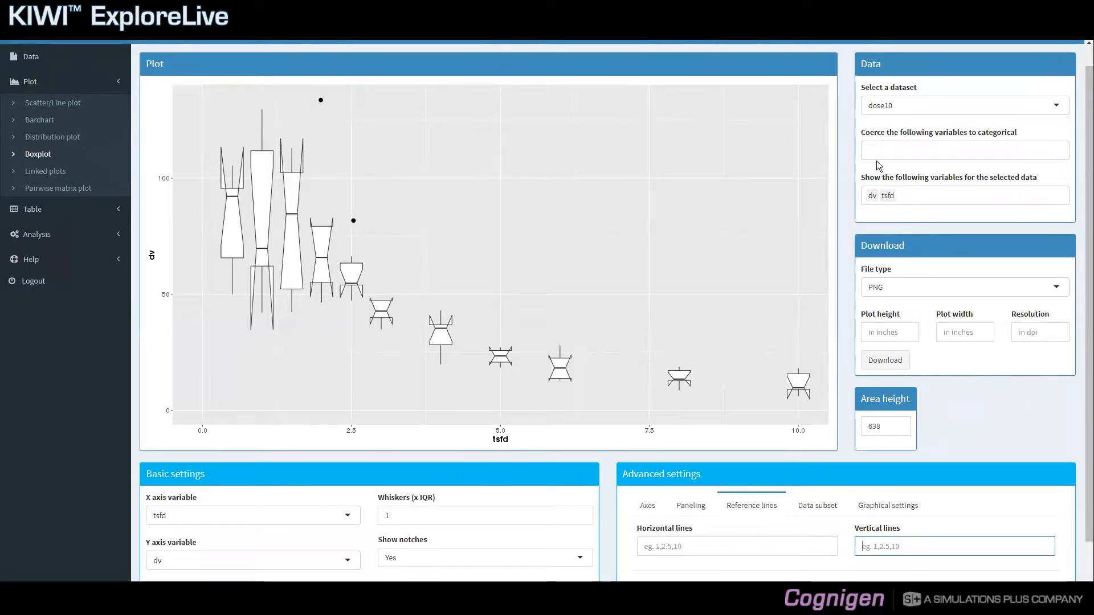
Switch back to the One per ID dataset and plot wtkg on the Y axis against studyc on the X axis
click(890, 108)
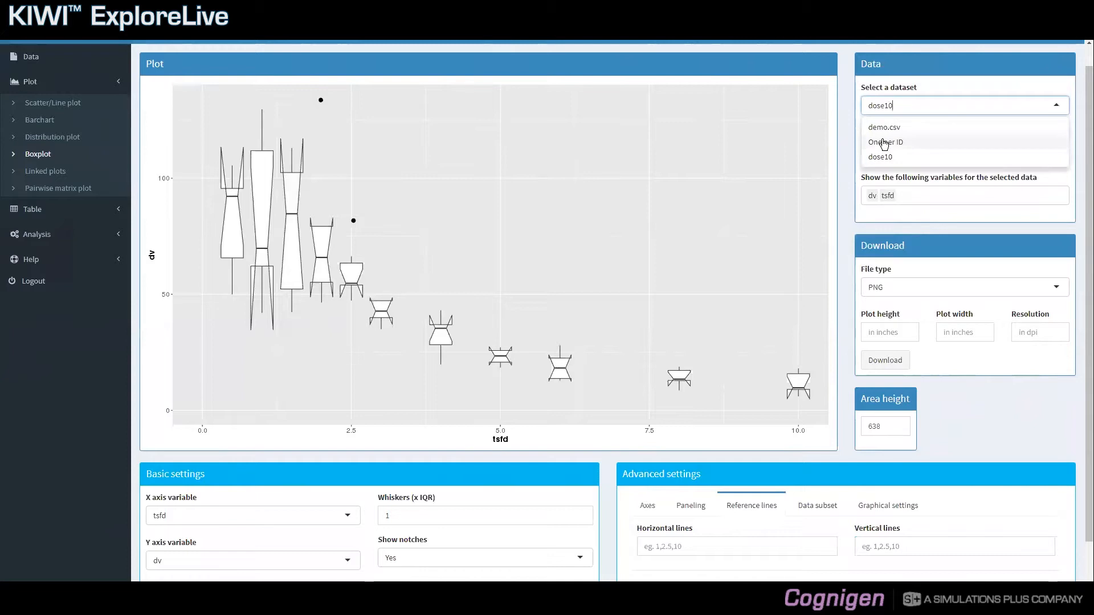
click(883, 142)
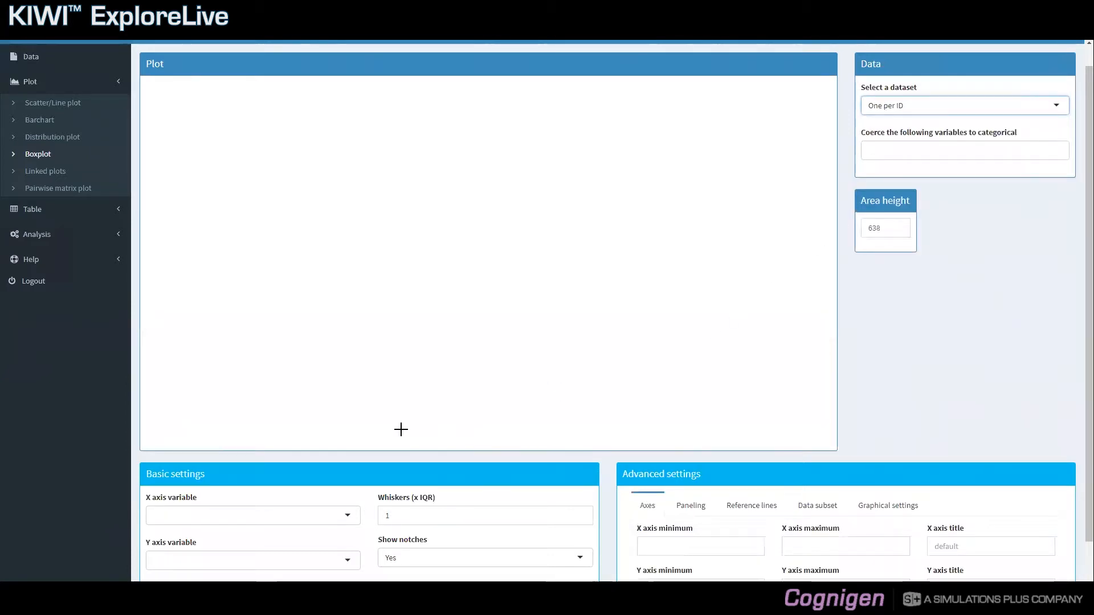
click(288, 509)
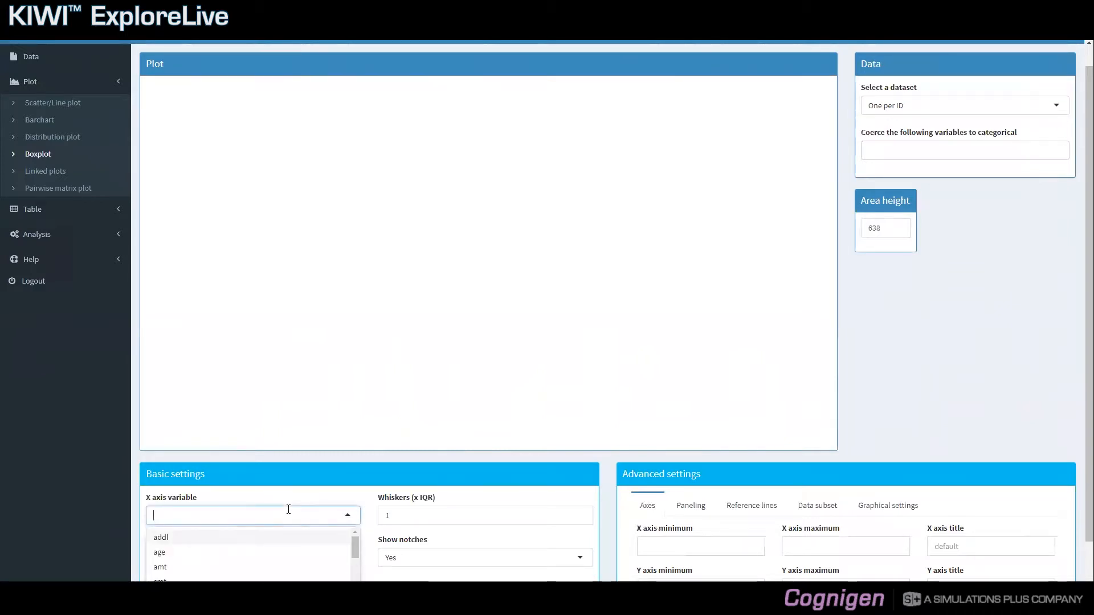
text(studyc)
key(Return)
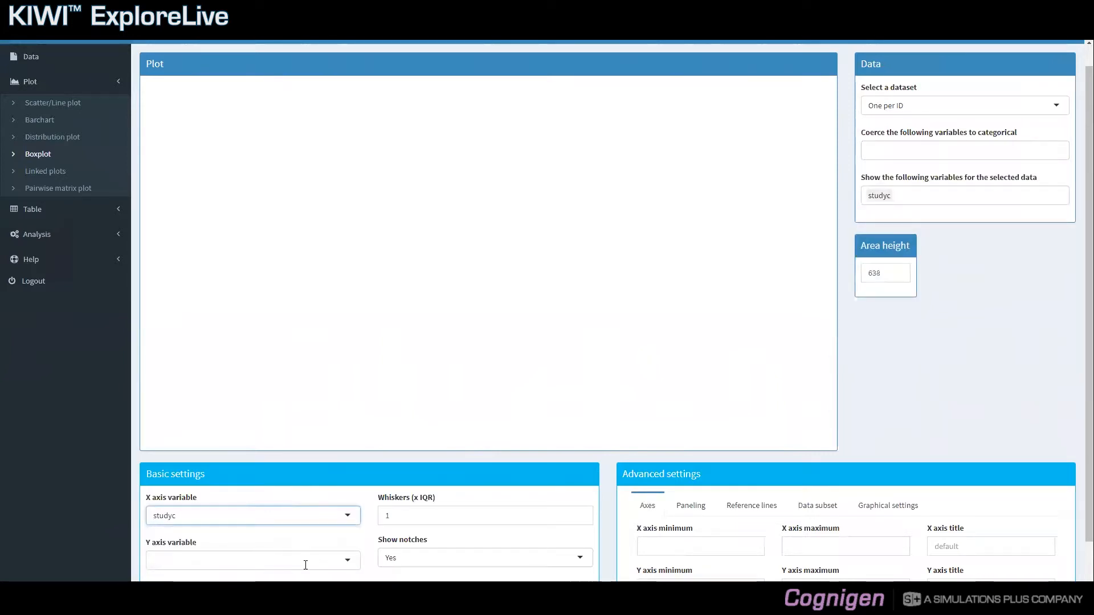
click(305, 564)
text(wtkg)
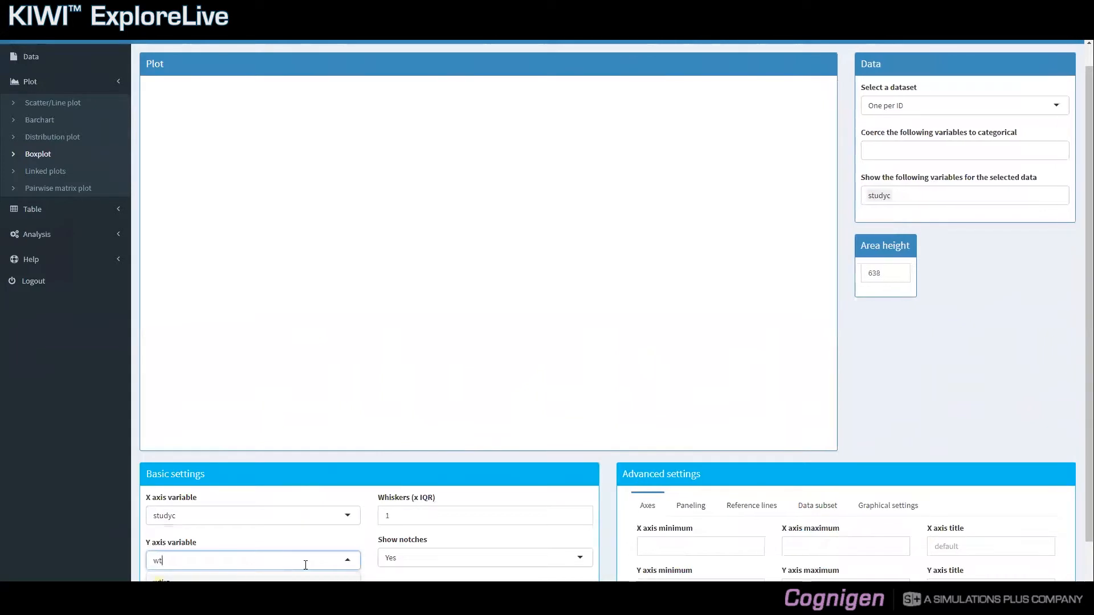
key(Return)
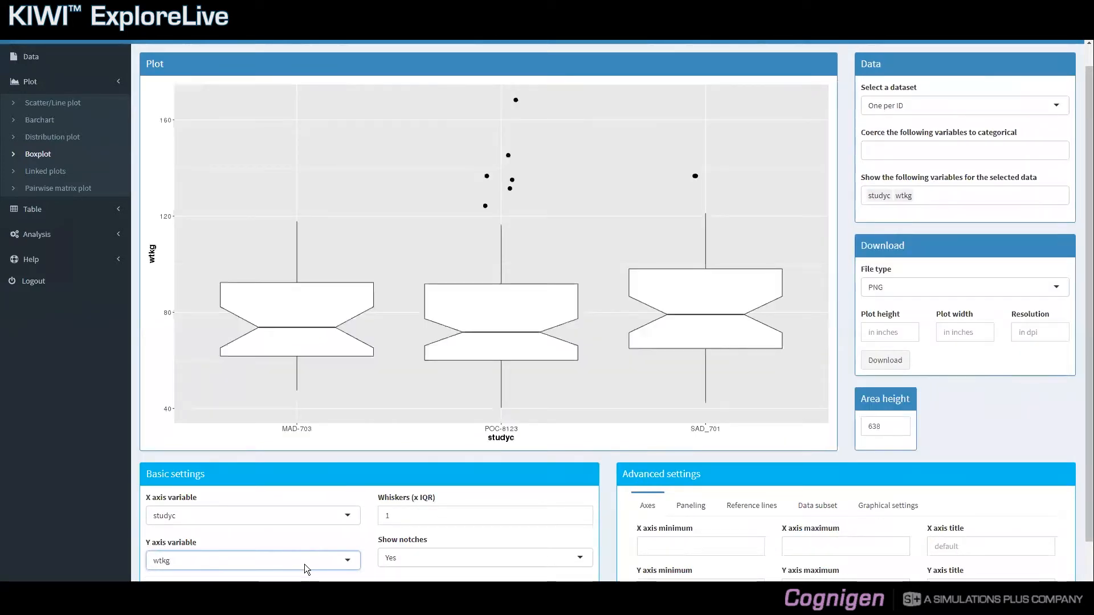
Color the weight-by-study boxplot by the dose variable
scroll(306, 569, down, 1)
click(306, 552)
text(dose)
key(Return)
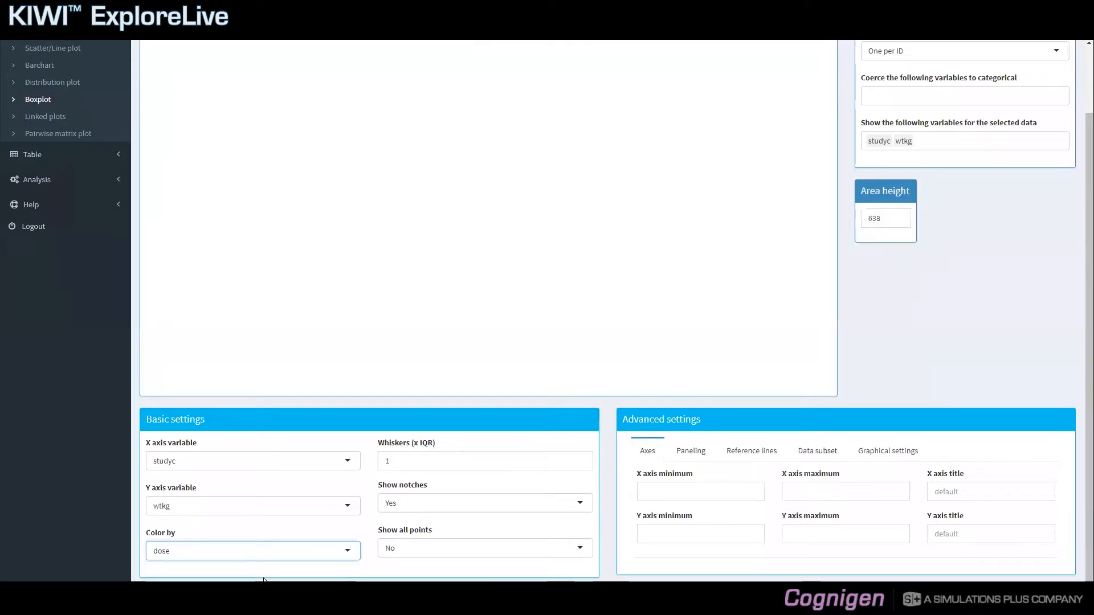
Coerce the dose variable to categorical in the One per ID dataset
scroll(273, 561, up, 1)
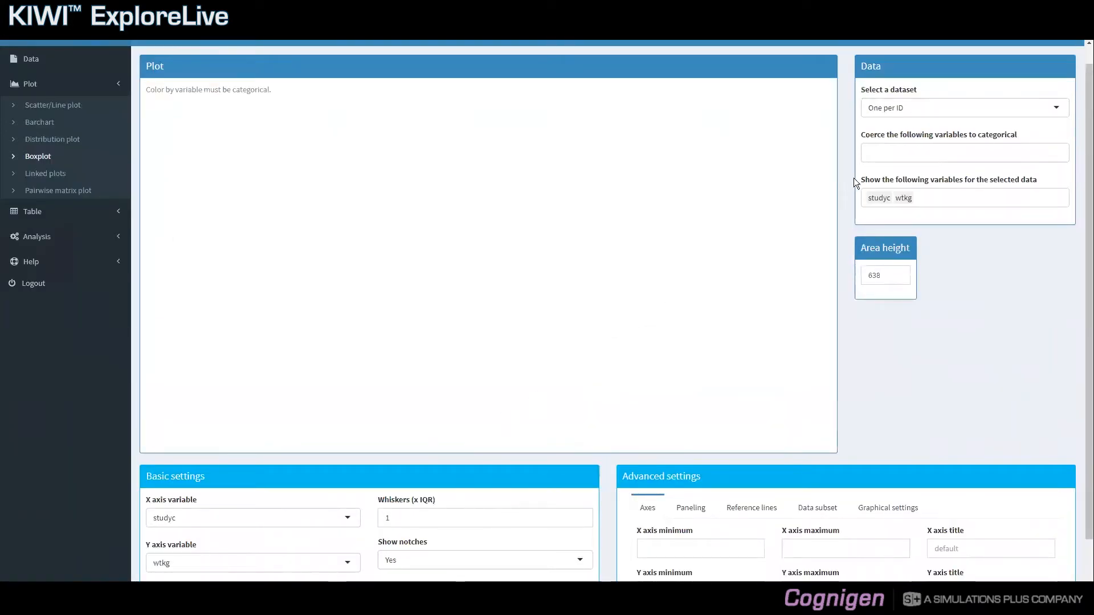
click(870, 152)
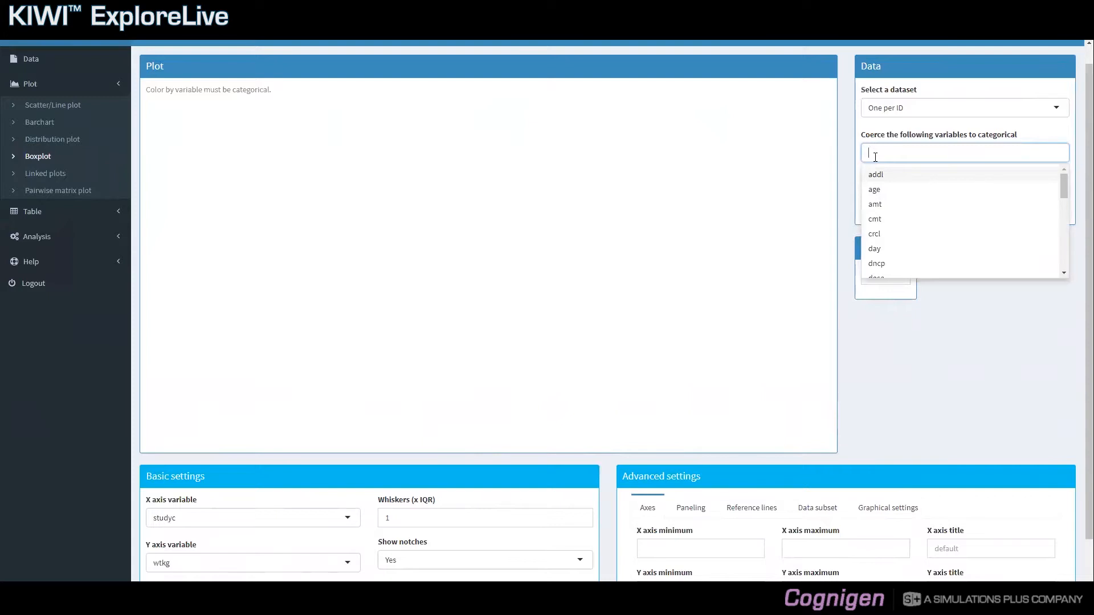
text(dose)
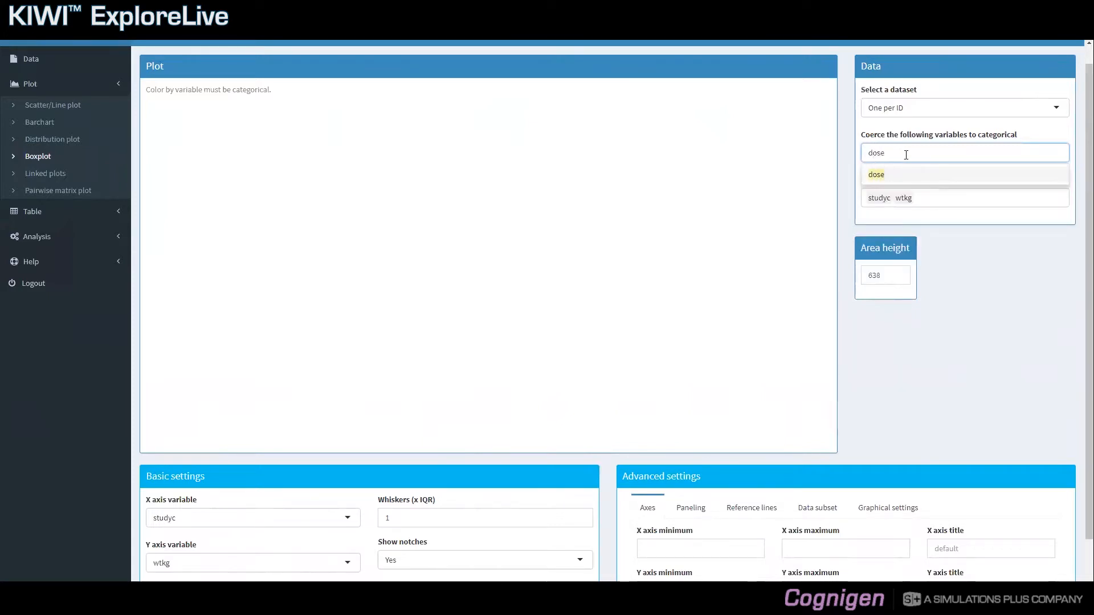
key(Return)
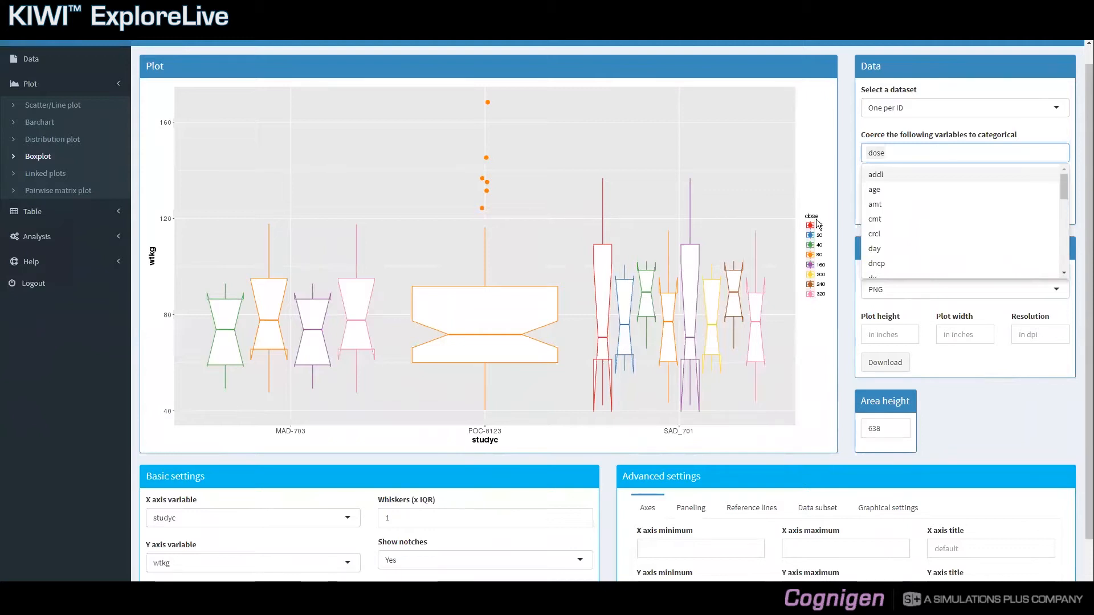
click(812, 274)
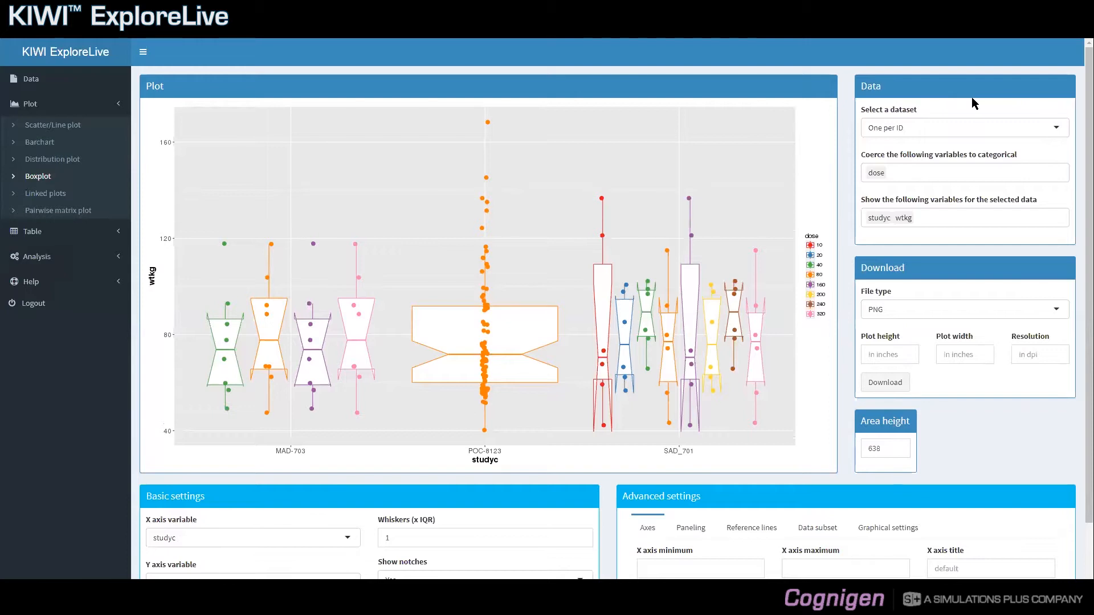
Select the highest POC-8123 data point and add id and num to the variables shown for selected data
click(486, 121)
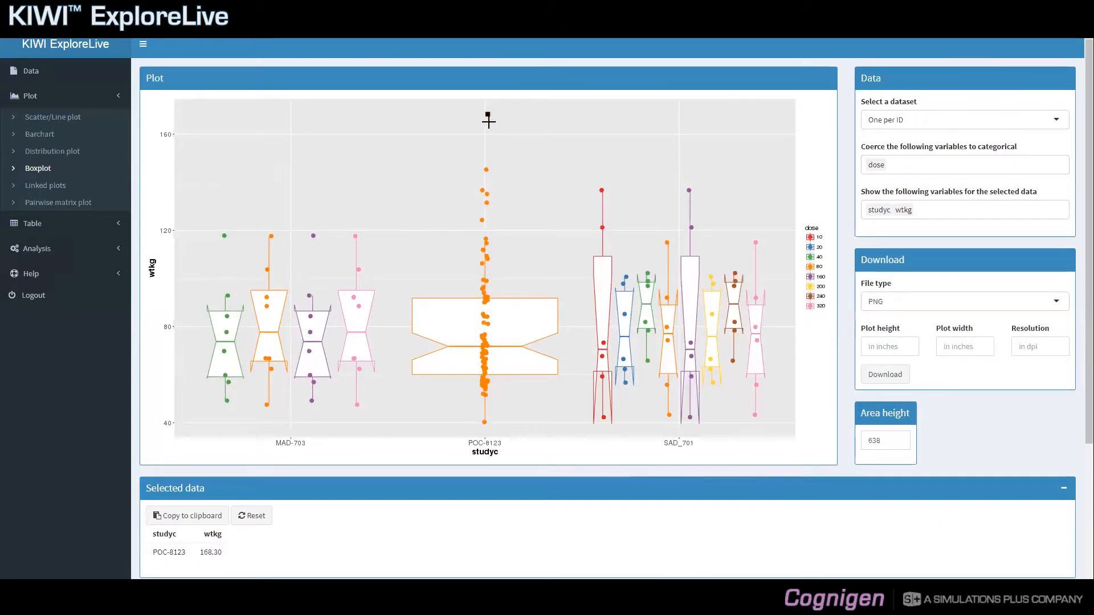
click(917, 210)
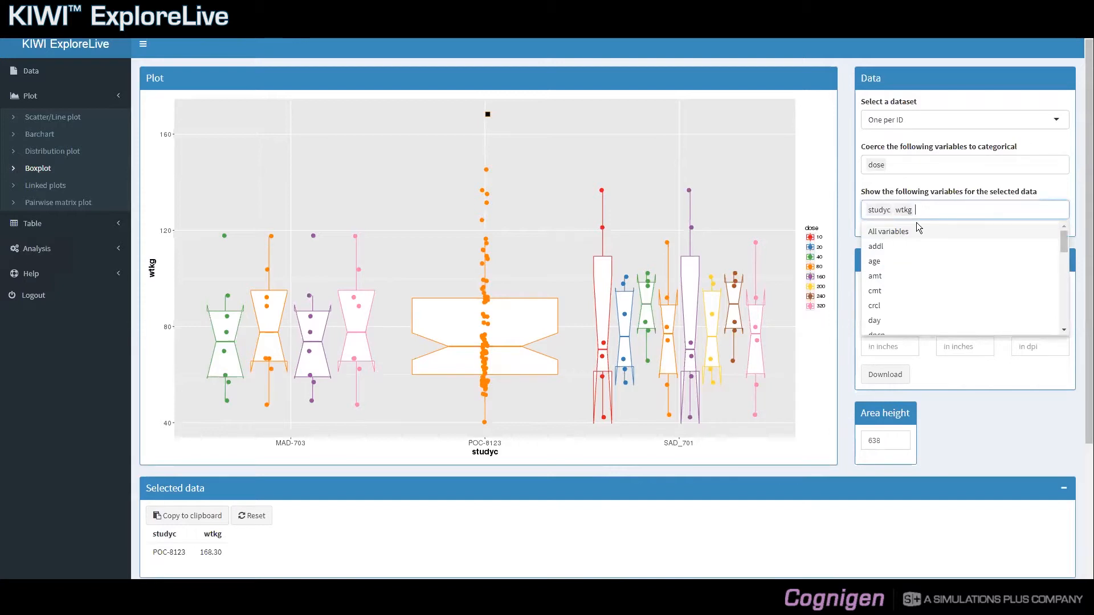
text(id)
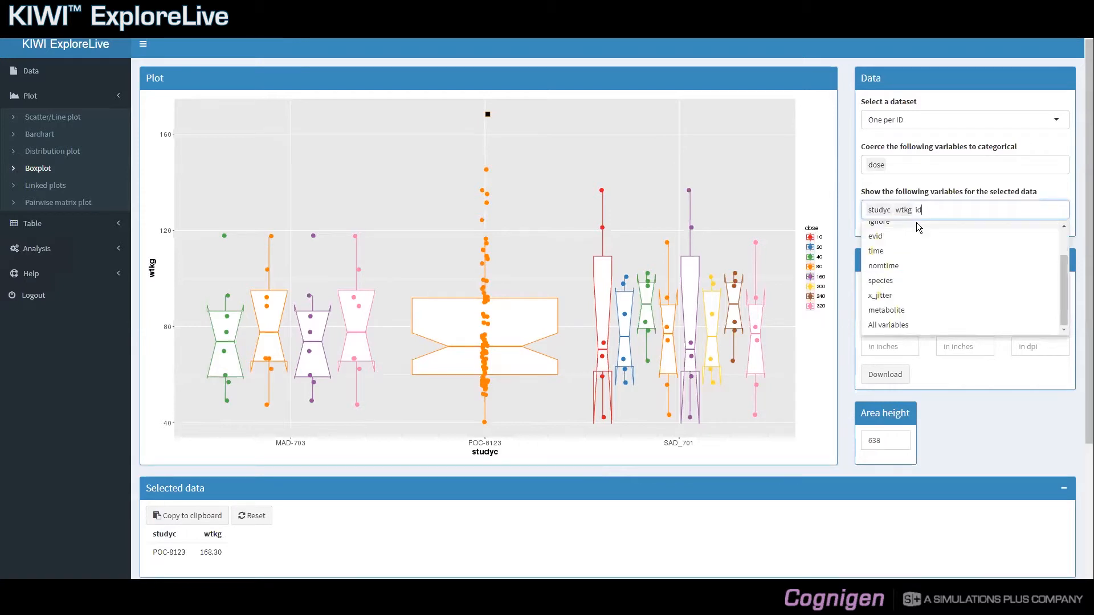
click(917, 227)
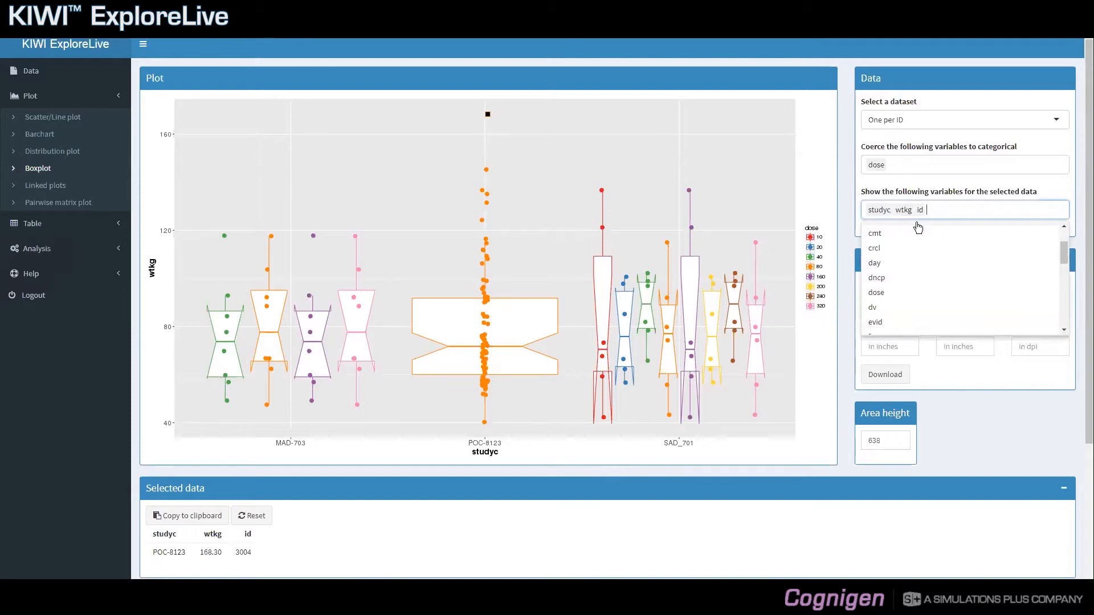
text(num)
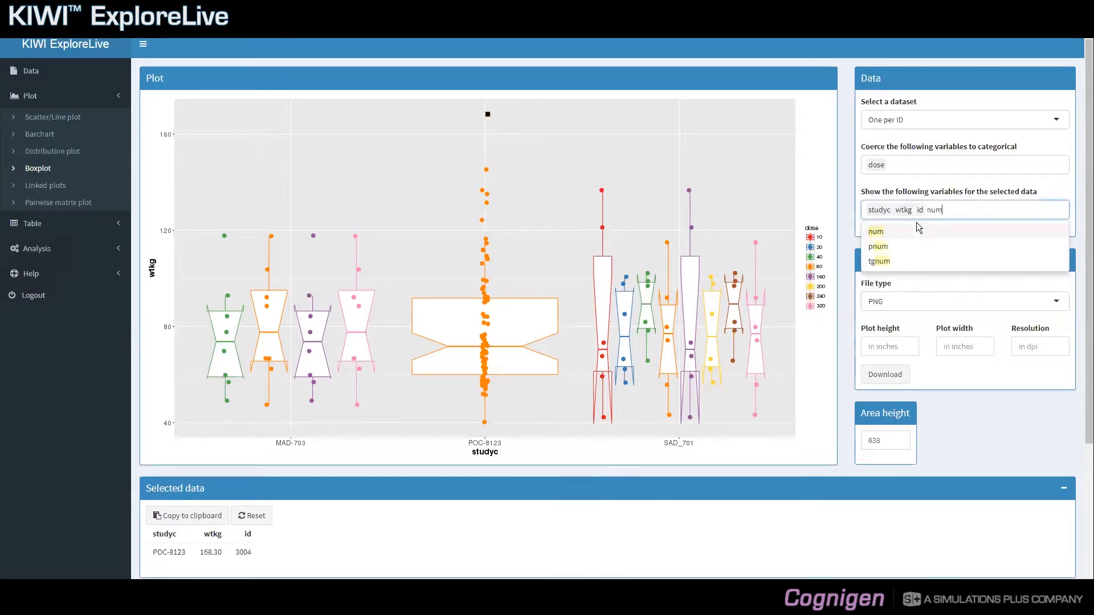
click(918, 229)
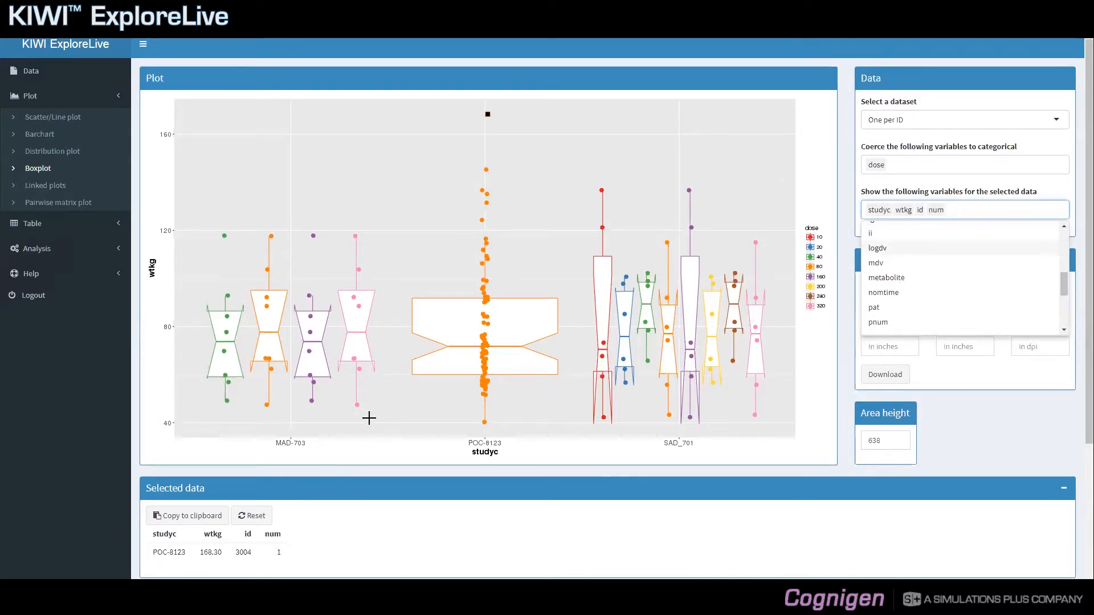
Add the second-highest POC-8123 point, the top dose-160 point of MAD-703 and the group of POC-8123 outliers just above 120 to the selection
click(488, 169)
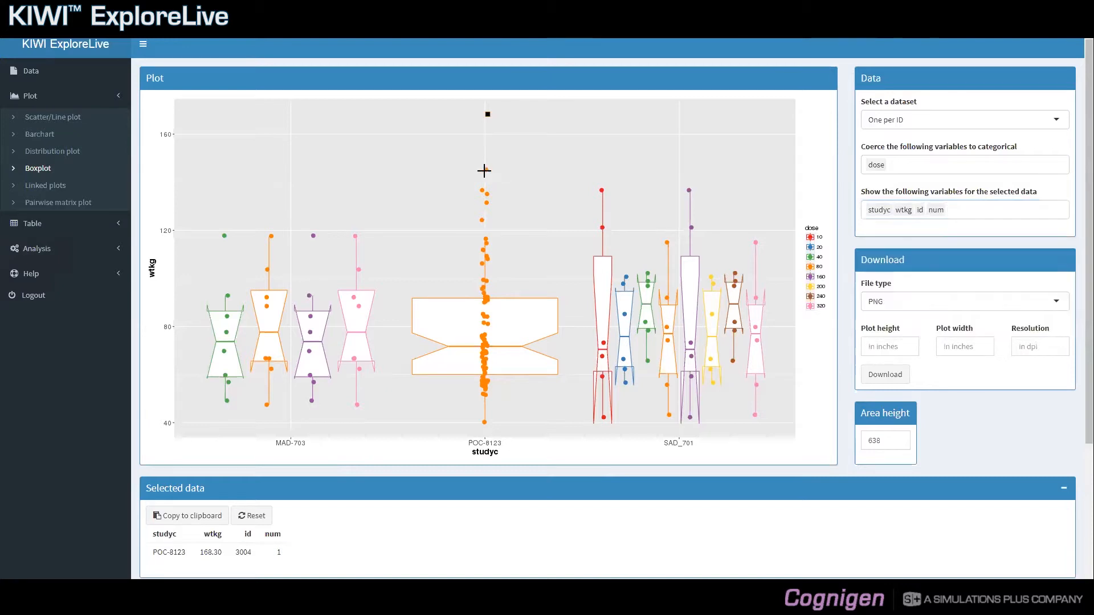
click(311, 234)
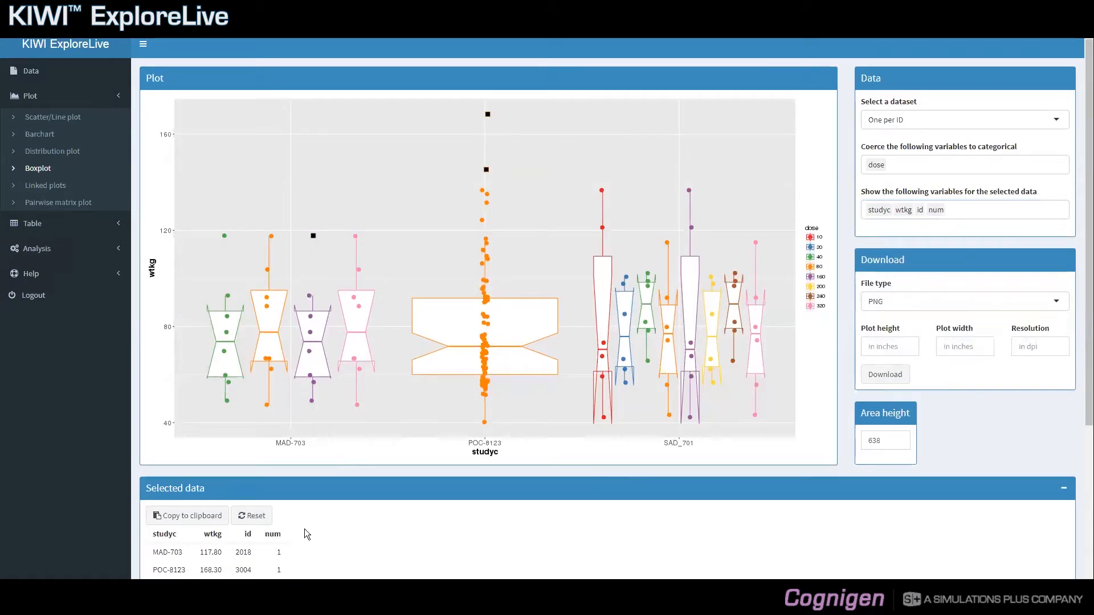
scroll(298, 546, down, 1)
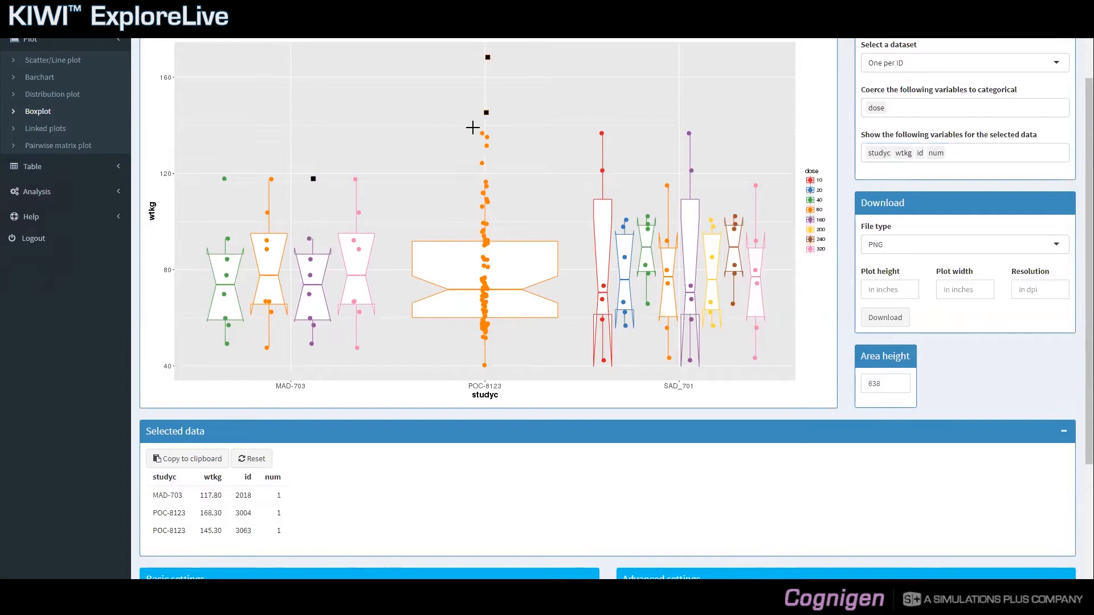
drag(474, 129, 495, 167)
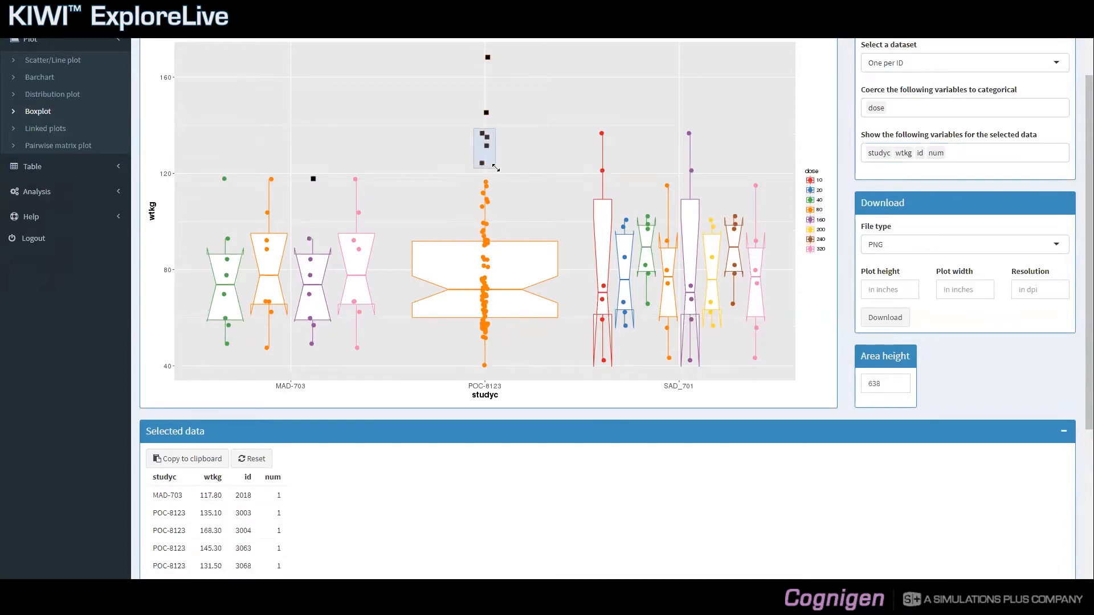
Copy the selected data table to the clipboard and reset the point selection
click(458, 149)
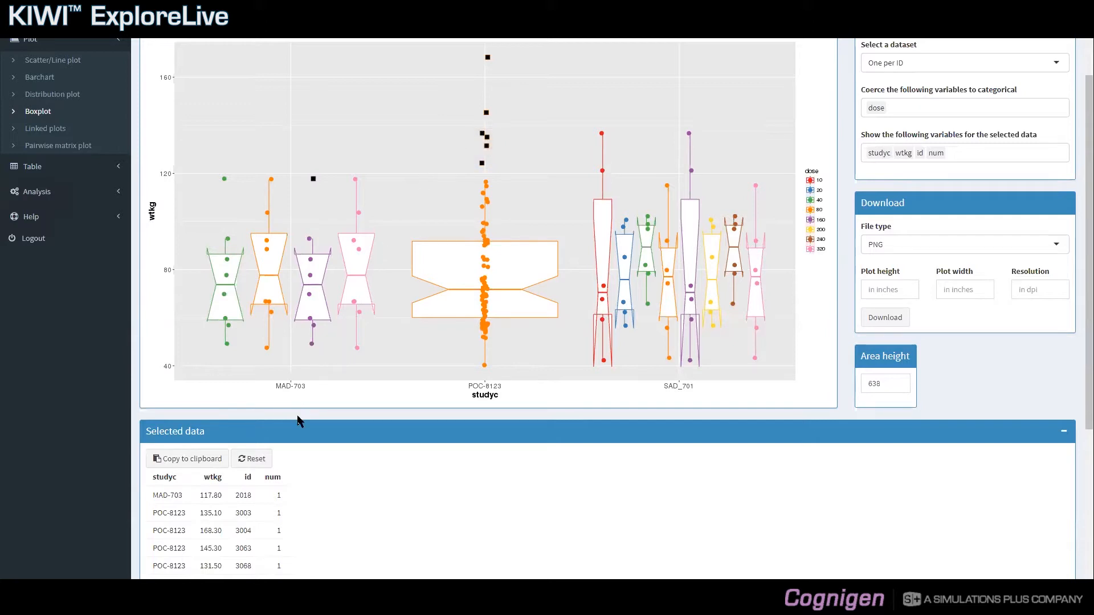
scroll(286, 435, down, 1)
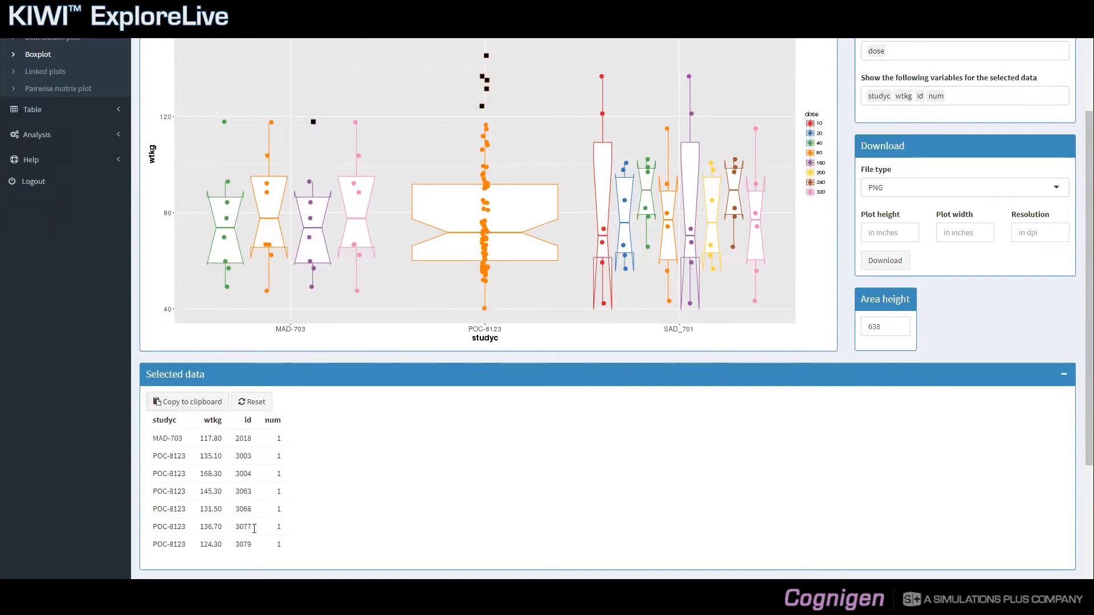
click(207, 408)
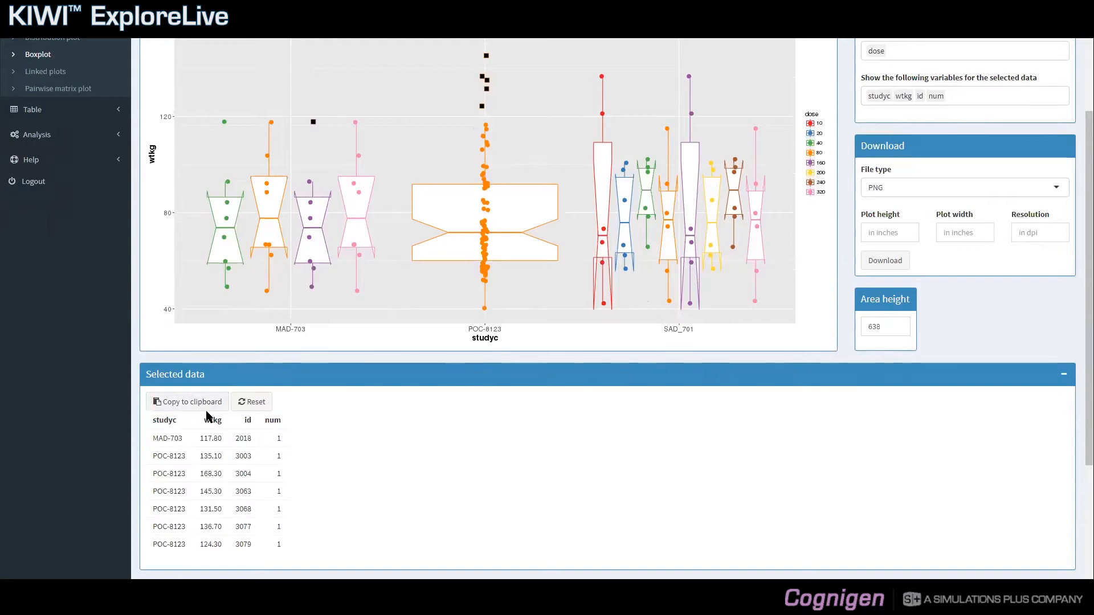
click(264, 407)
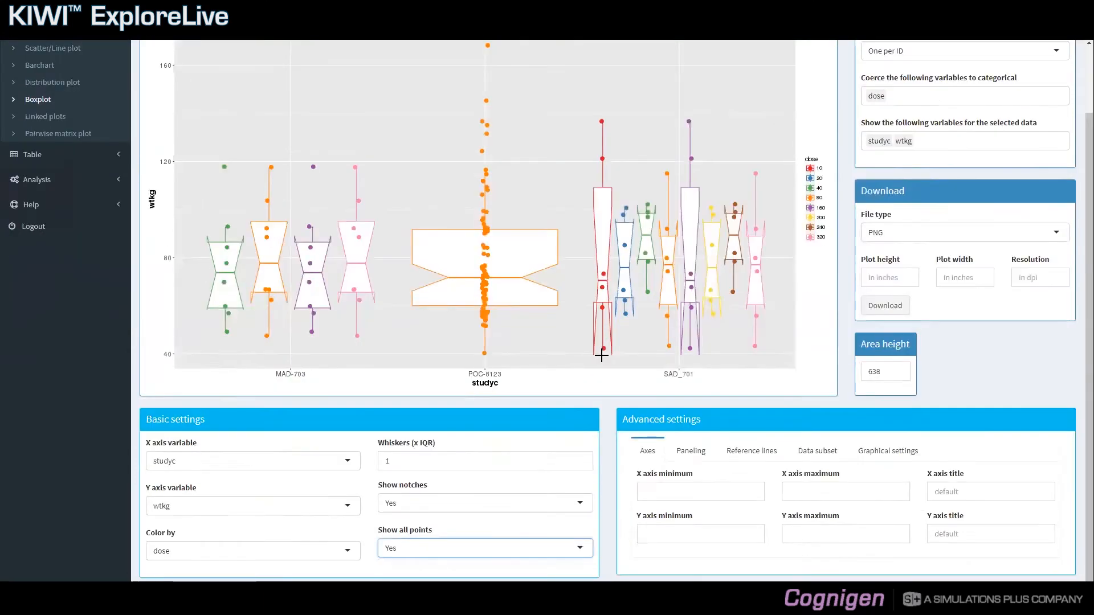
Try lower and higher darkness values for the boxplot, including 78, and return the darkness to 30
click(876, 454)
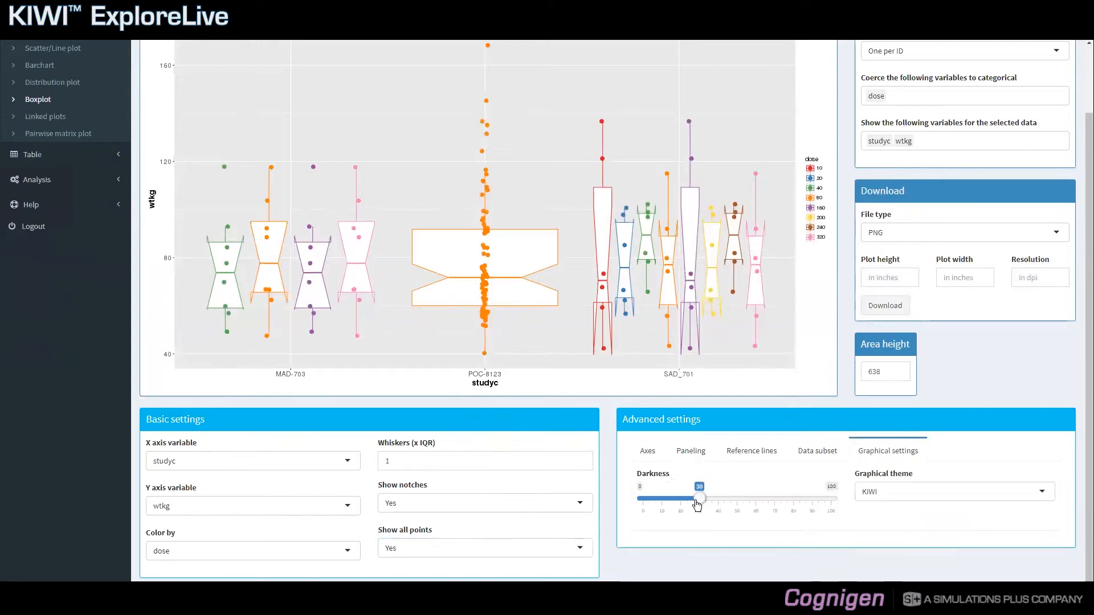
drag(699, 504, 654, 505)
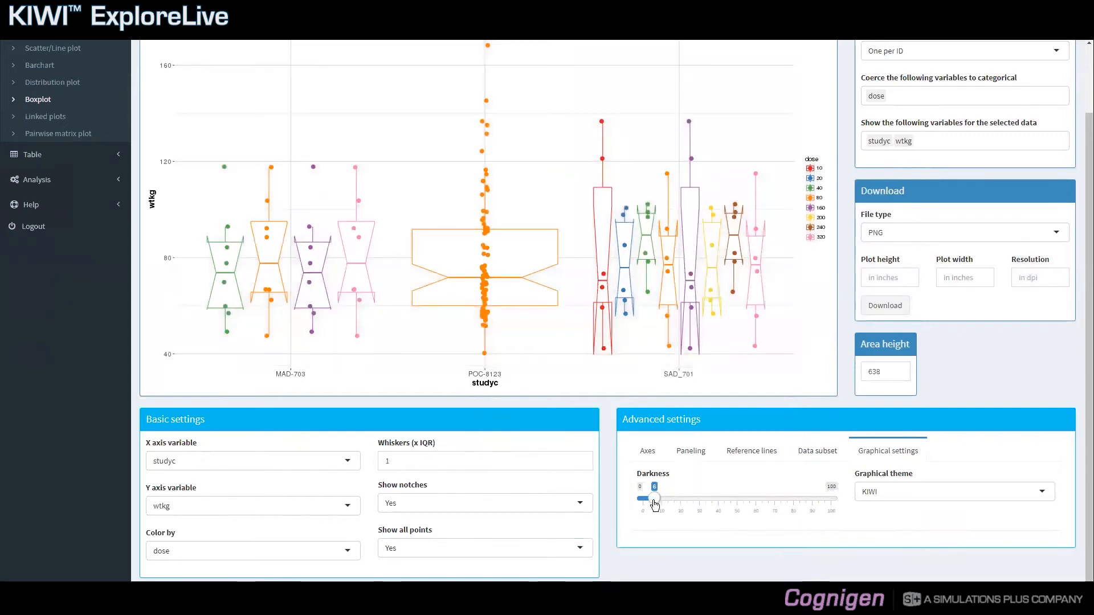
drag(660, 506, 725, 505)
click(789, 500)
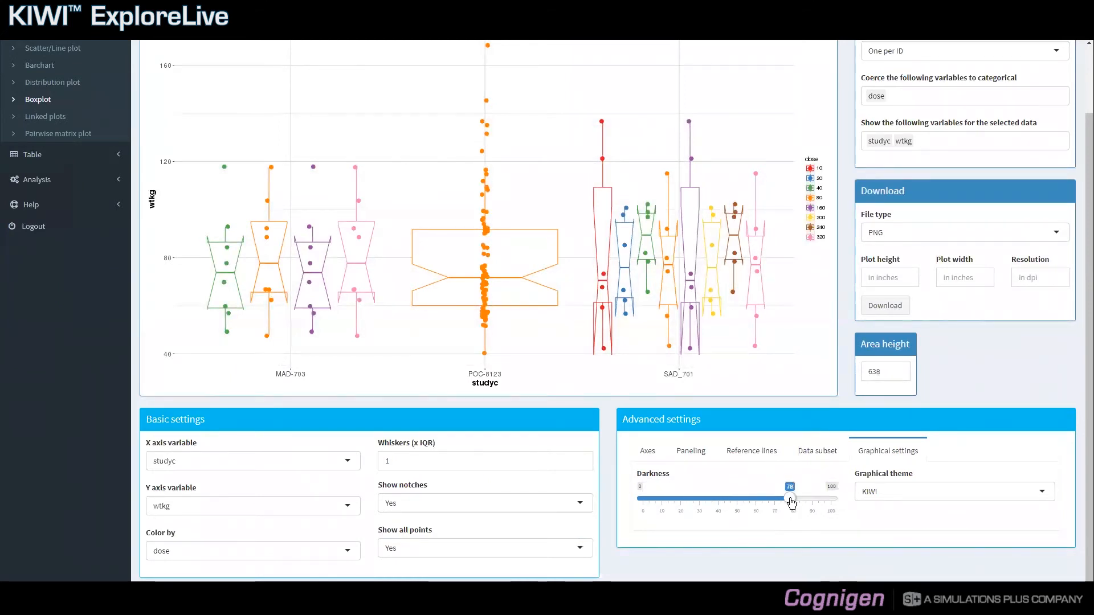
drag(791, 501, 700, 510)
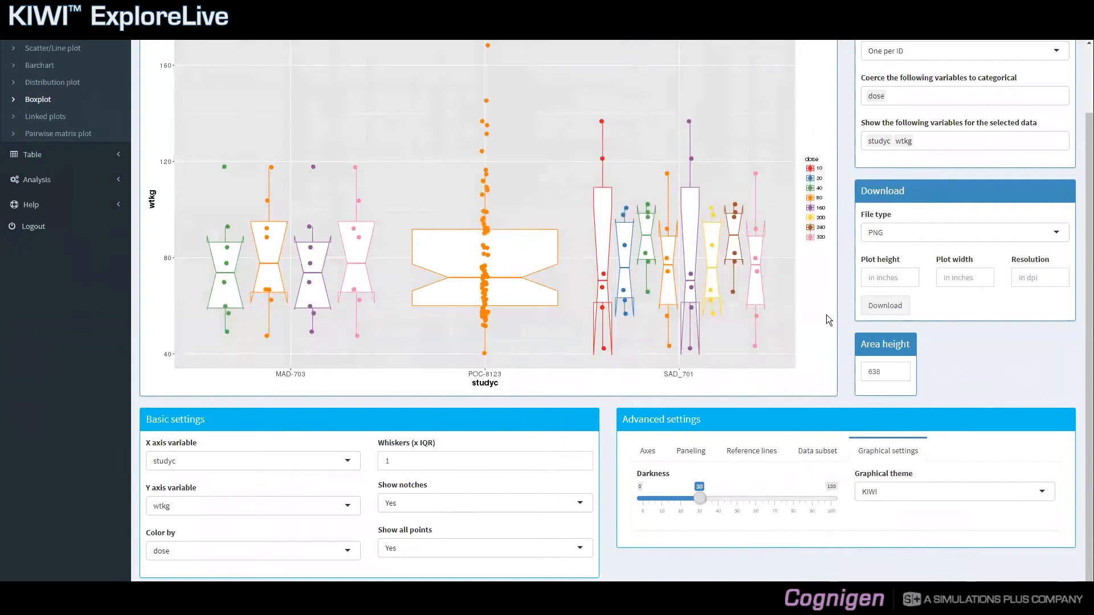
Set the boxplot's graphical theme to ggplot2
click(864, 491)
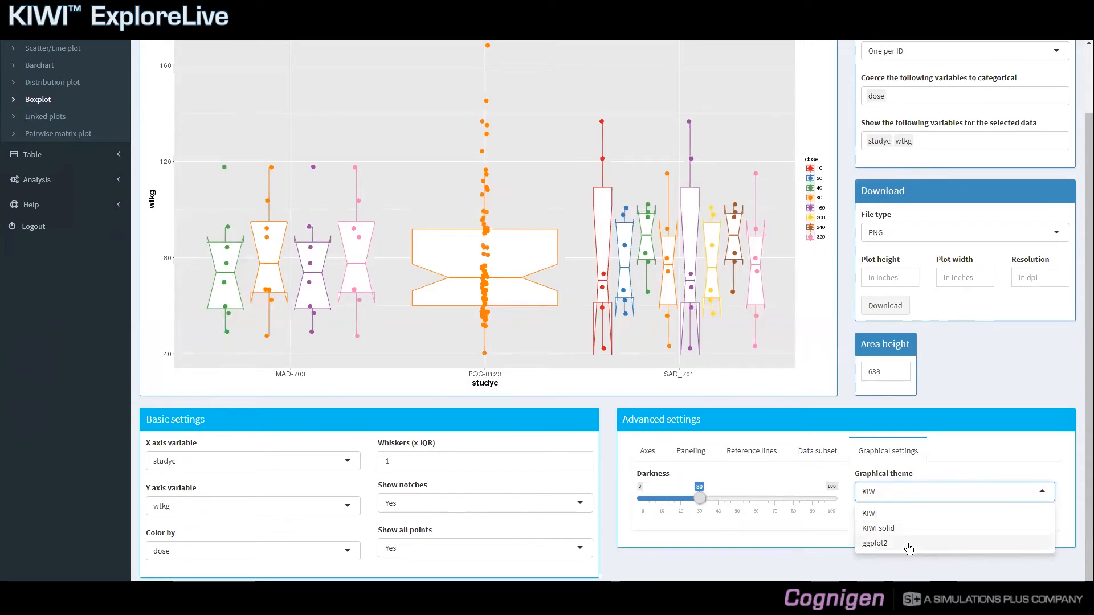
click(908, 544)
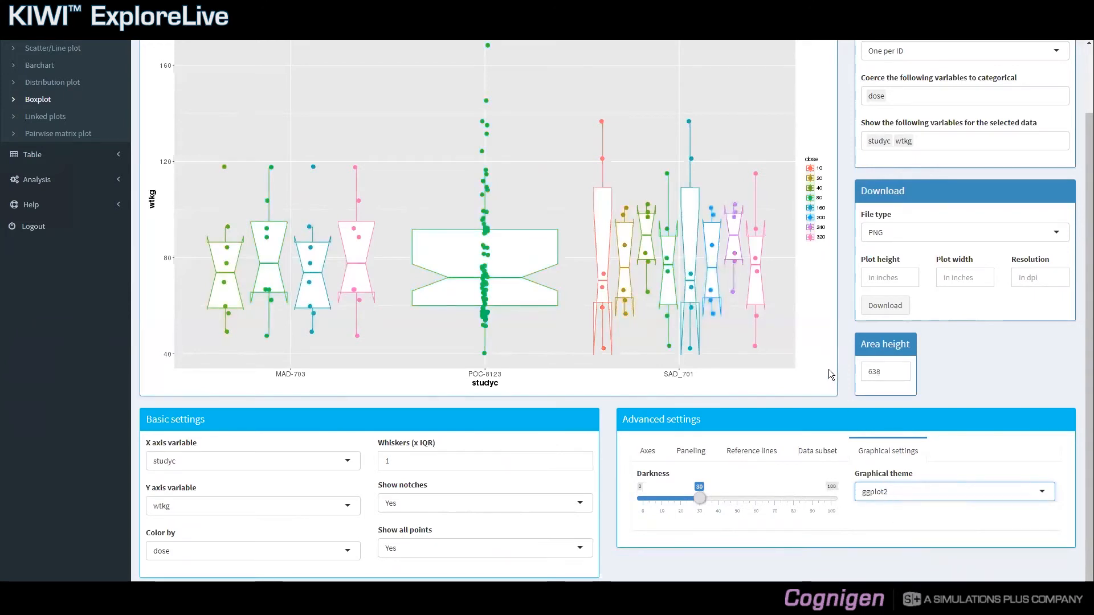
scroll(829, 369, up, 1)
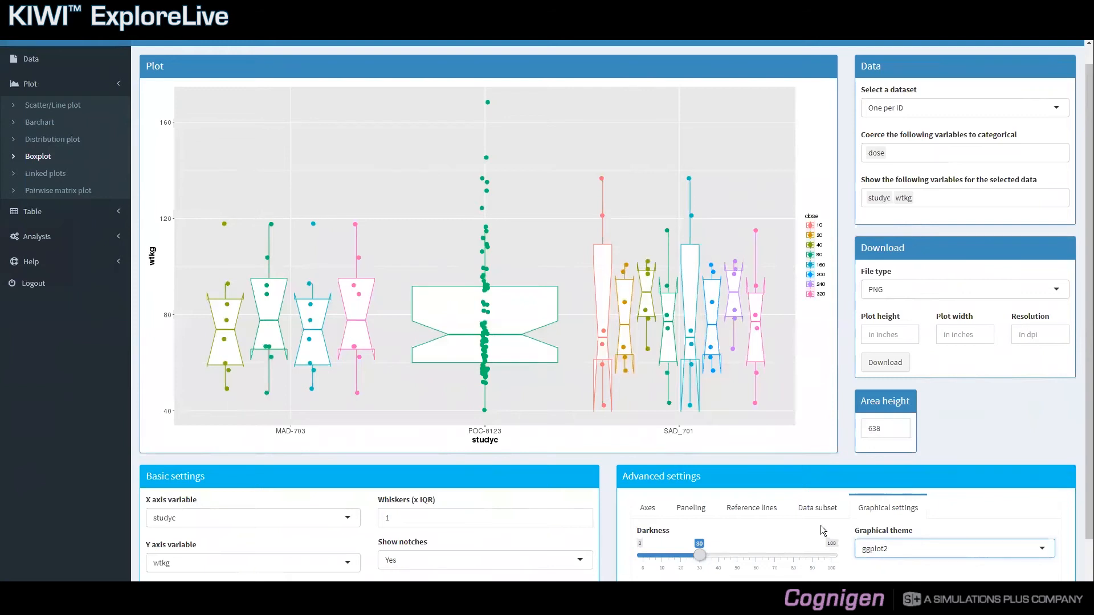
Panel the weight-by-study boxplot by the sexf variable
click(696, 512)
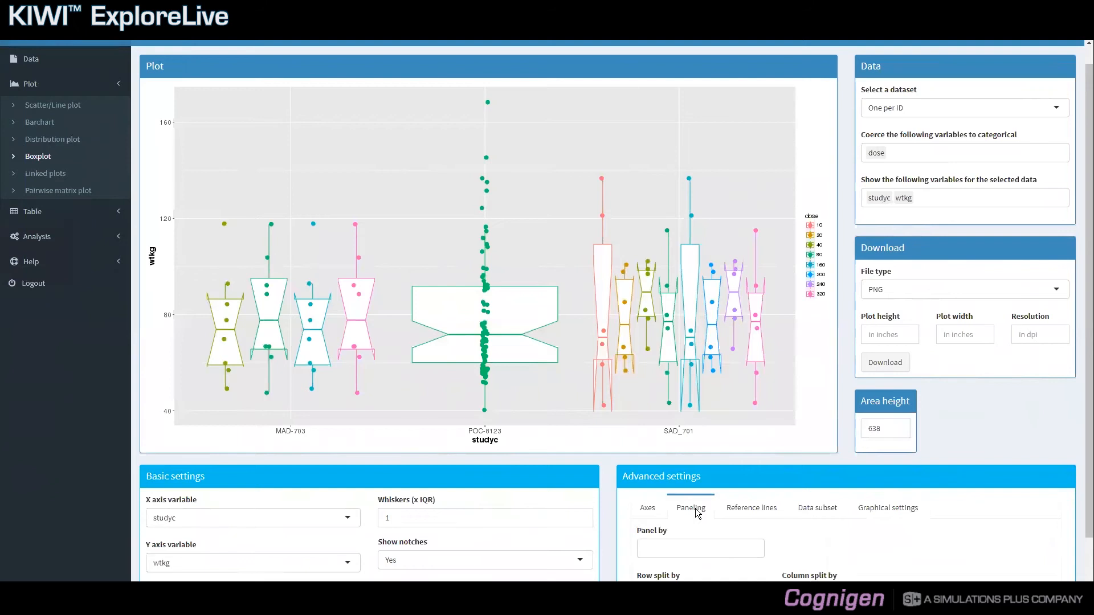
scroll(697, 512, down, 1)
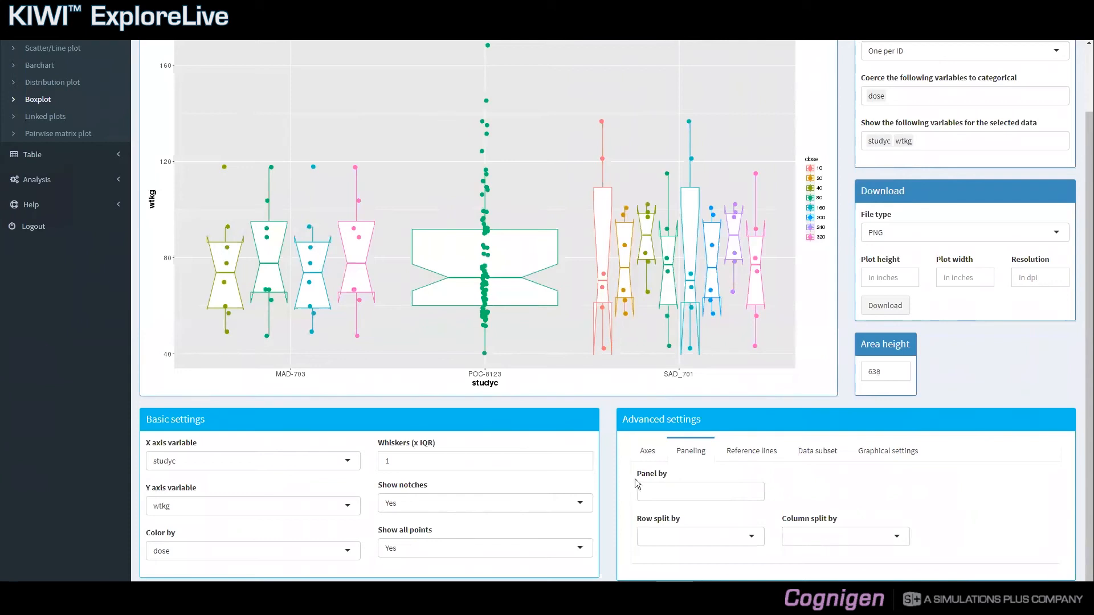
click(678, 493)
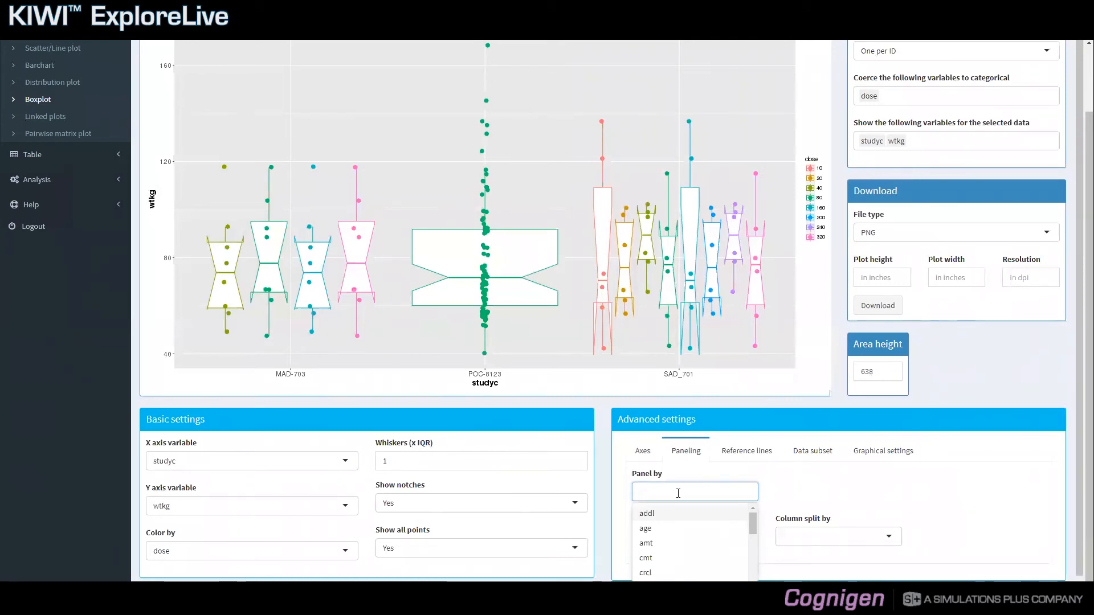
text(sexf)
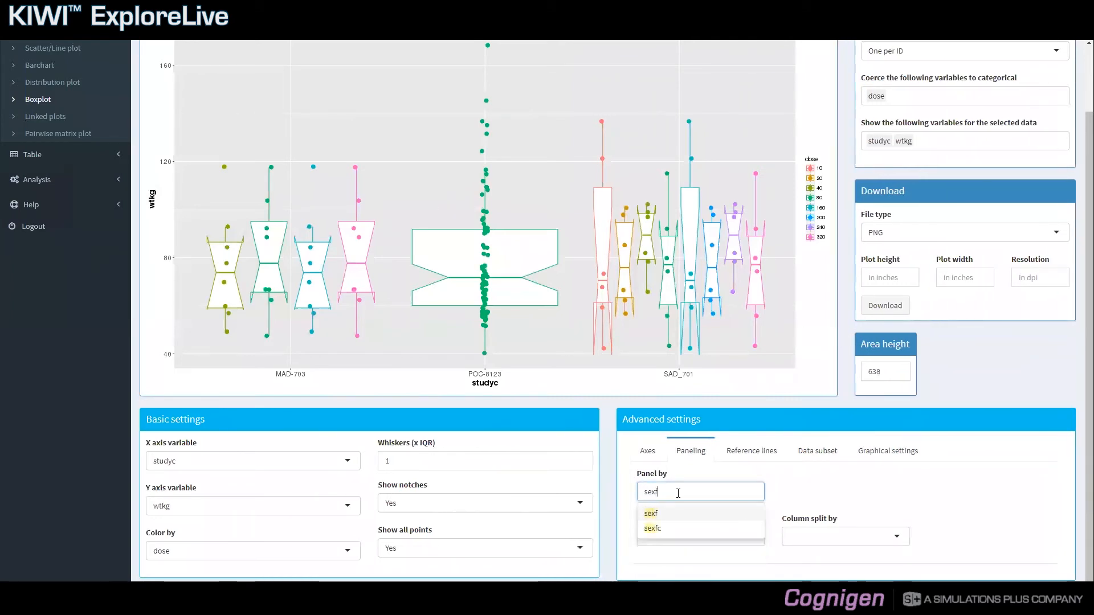
key(Return)
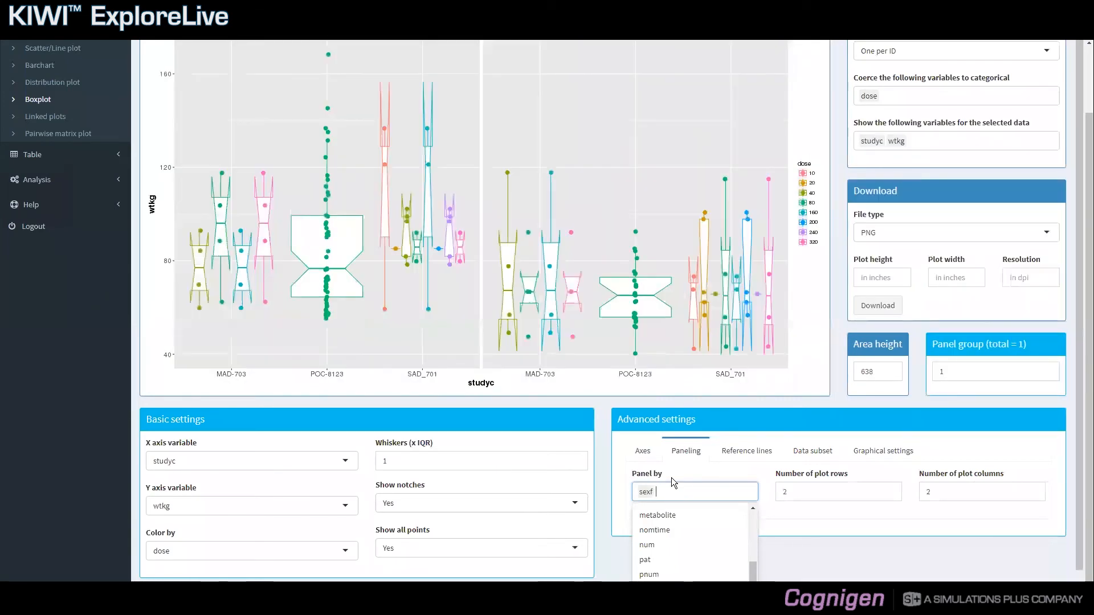
Remove the sexf paneling variable from the boxplot
scroll(671, 477, up, 1)
scroll(536, 268, up, 1)
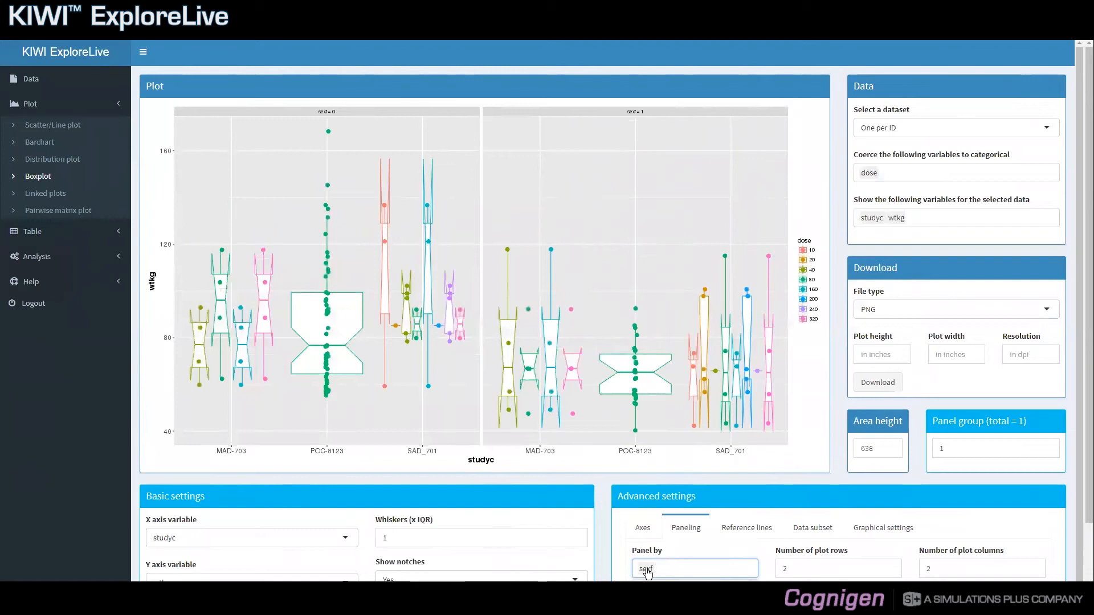
key(BackSpace)
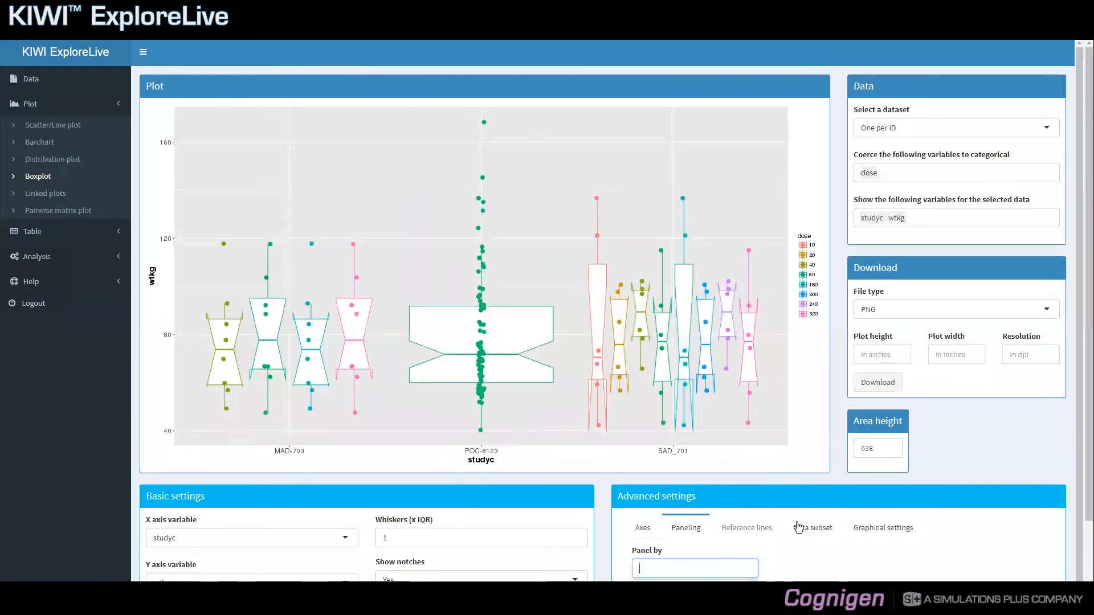
Examine the boxplot's data subset options for including records by a conditional expression
click(806, 529)
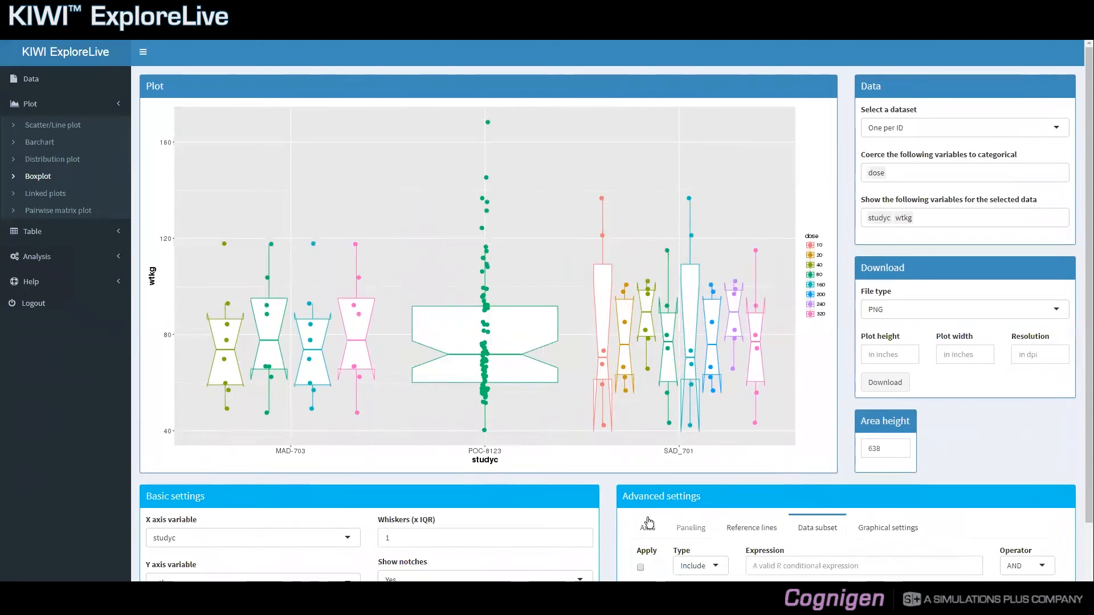
scroll(635, 523, down, 1)
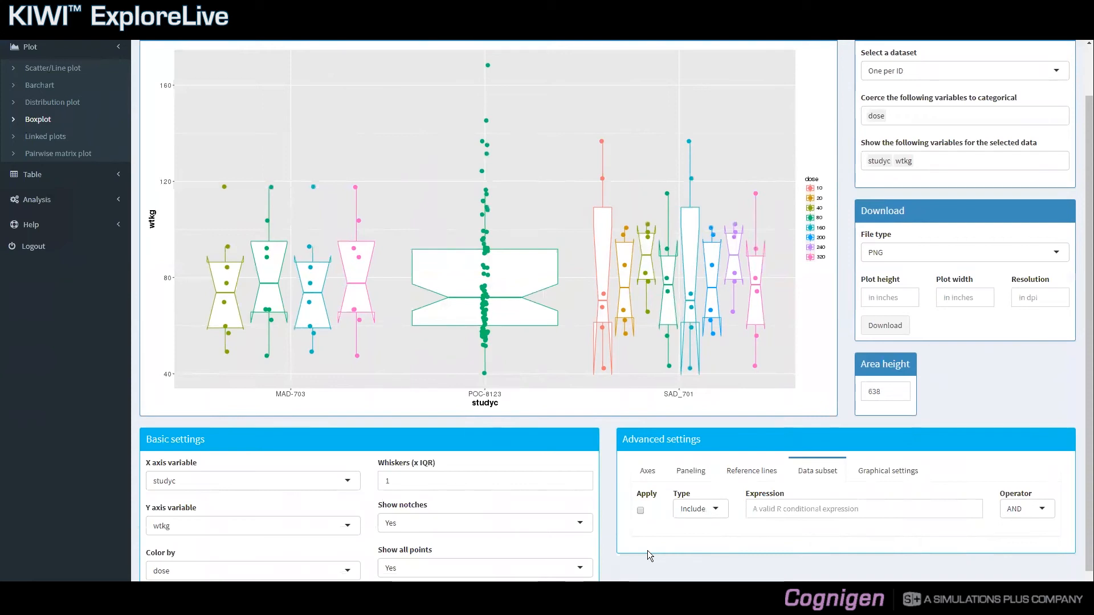
scroll(648, 550, up, 1)
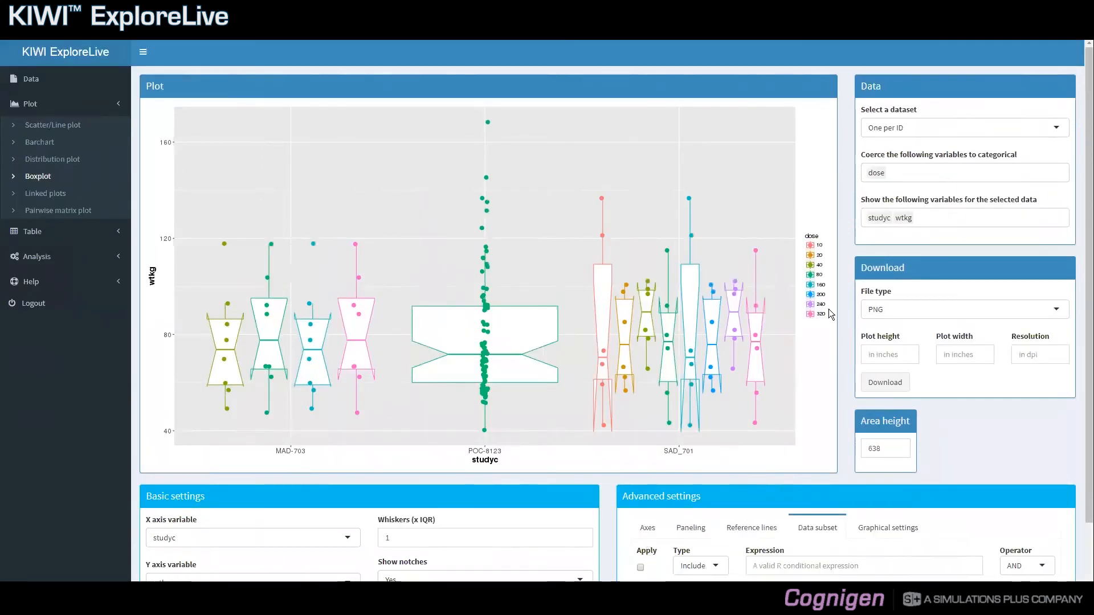